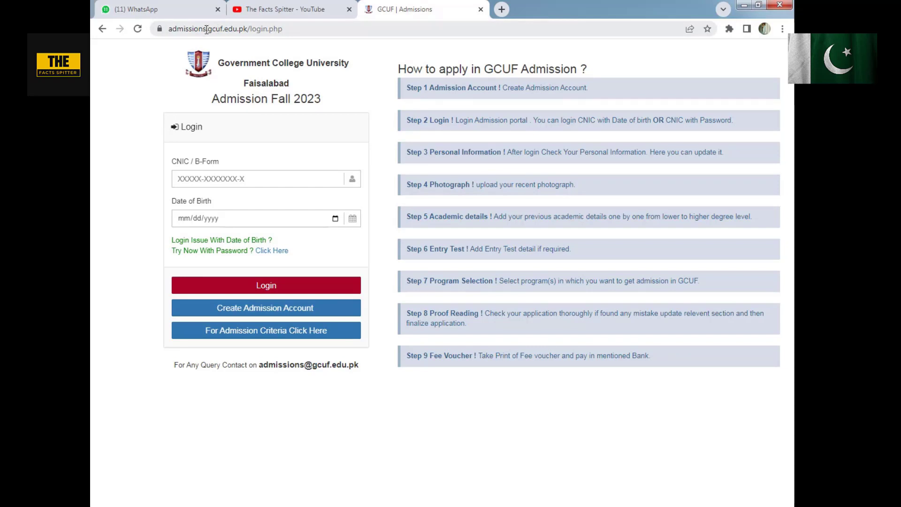
pyautogui.moveTo(203, 29); pyautogui.dragTo(264, 31)
pyautogui.click(234, 33)
pyautogui.click(347, 398)
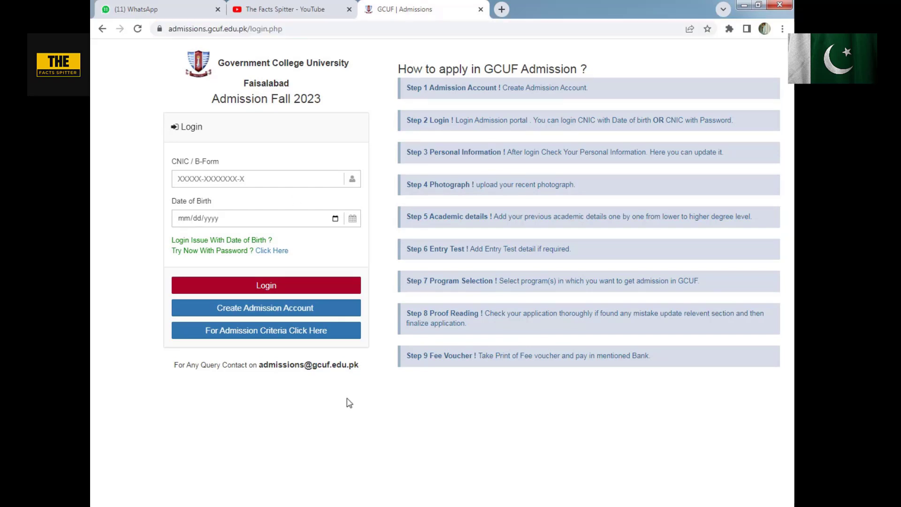
pyautogui.click(214, 179)
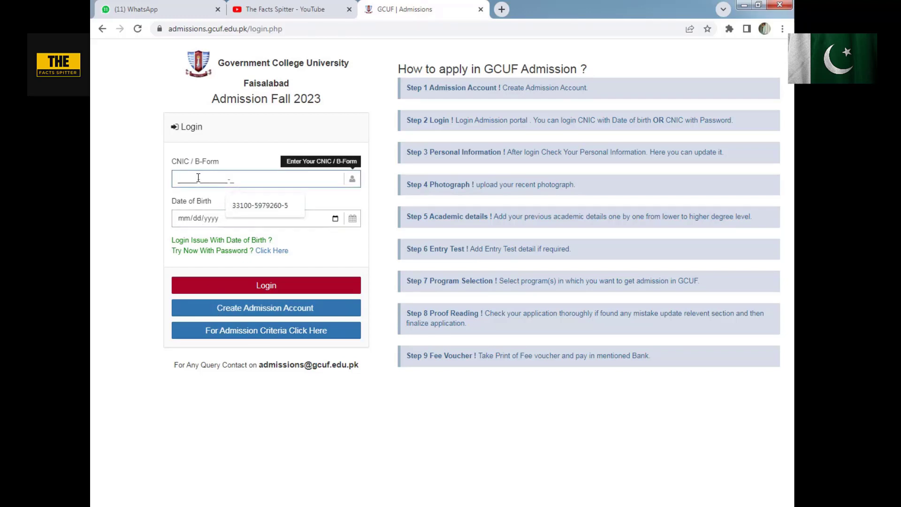
pyautogui.click(100, 231)
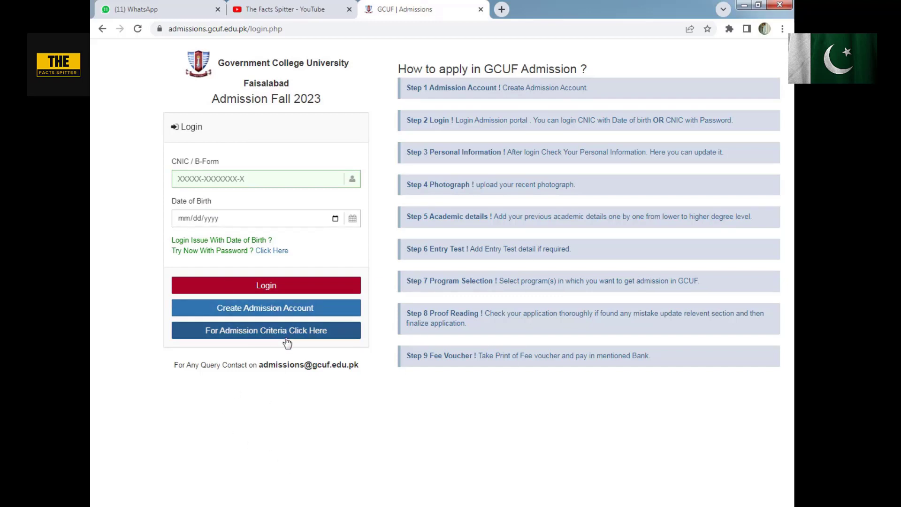
# - Open the admission criteria list and examine the first-semester BS / BBA requirements for the Associate Degree in Public Administration
pyautogui.click(236, 333)
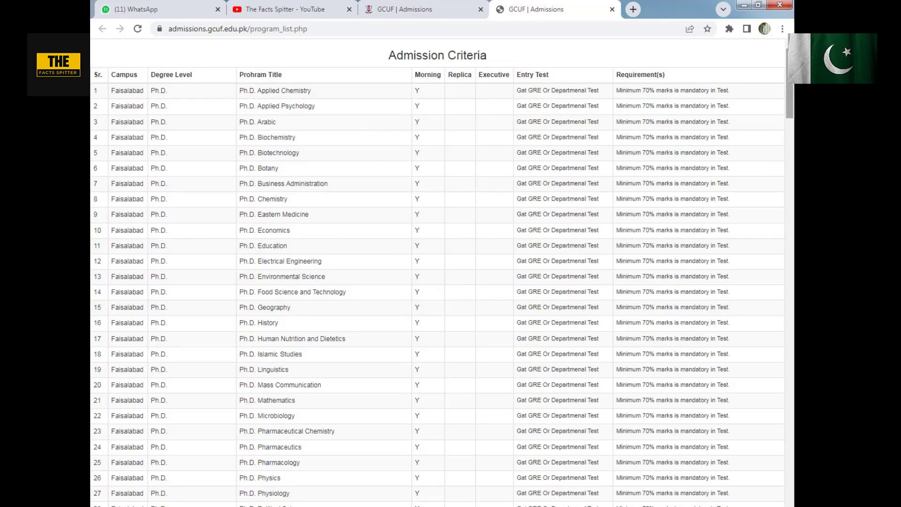
pyautogui.moveTo(791, 94); pyautogui.dragTo(793, 389)
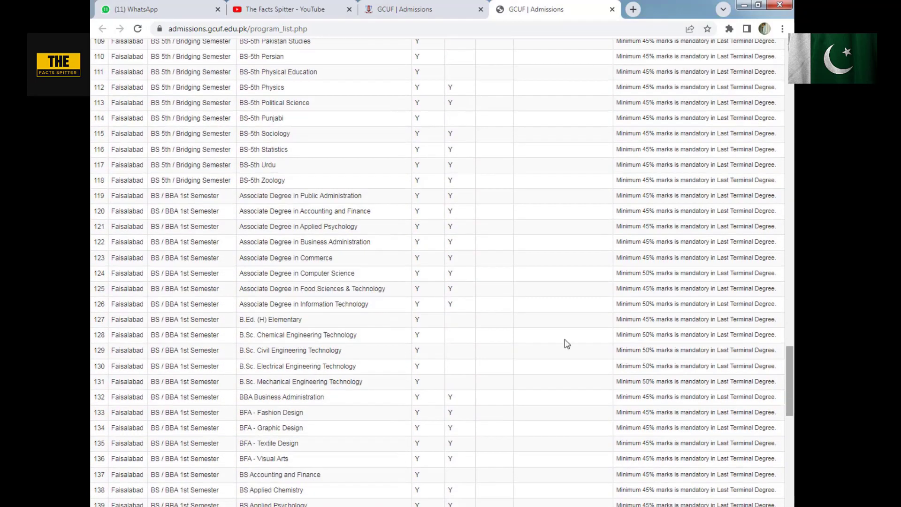
pyautogui.moveTo(174, 197); pyautogui.dragTo(203, 196)
pyautogui.click(203, 196)
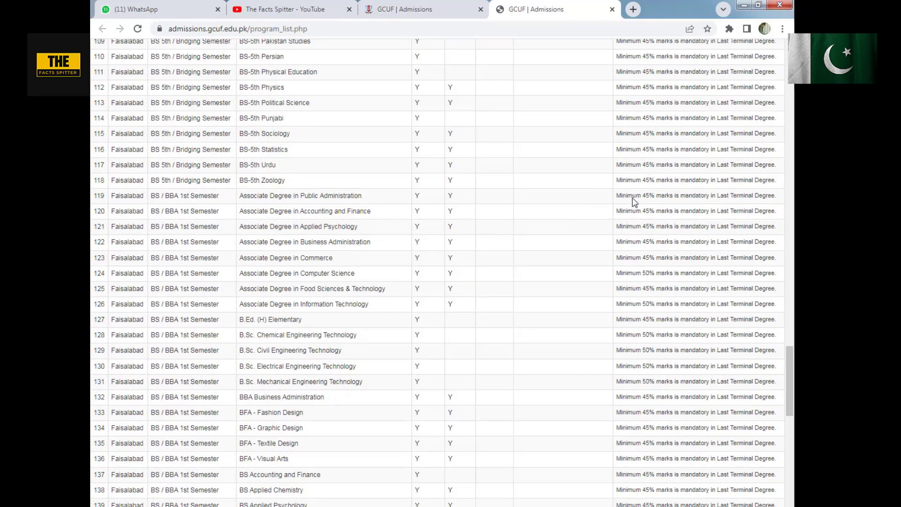
pyautogui.moveTo(633, 196); pyautogui.dragTo(666, 196)
pyautogui.click(661, 197)
pyautogui.click(699, 196)
pyautogui.moveTo(657, 172); pyautogui.dragTo(720, 172)
pyautogui.click(663, 178)
pyautogui.moveTo(645, 180); pyautogui.dragTo(685, 185)
pyautogui.click(680, 189)
pyautogui.doubleClick(310, 197)
pyautogui.click(316, 195)
# - Check the minimum marks requirements for BS Chemistry and BS Electrical Engineering in the criteria list
pyautogui.scroll(-5, 769, 348)
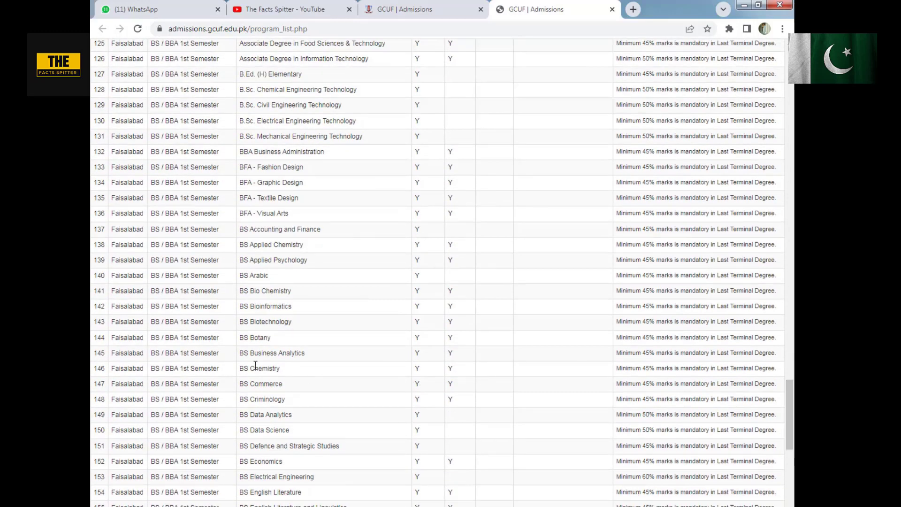
pyautogui.doubleClick(262, 368)
pyautogui.moveTo(640, 368); pyautogui.dragTo(706, 369)
pyautogui.scroll(-2, 741, 413)
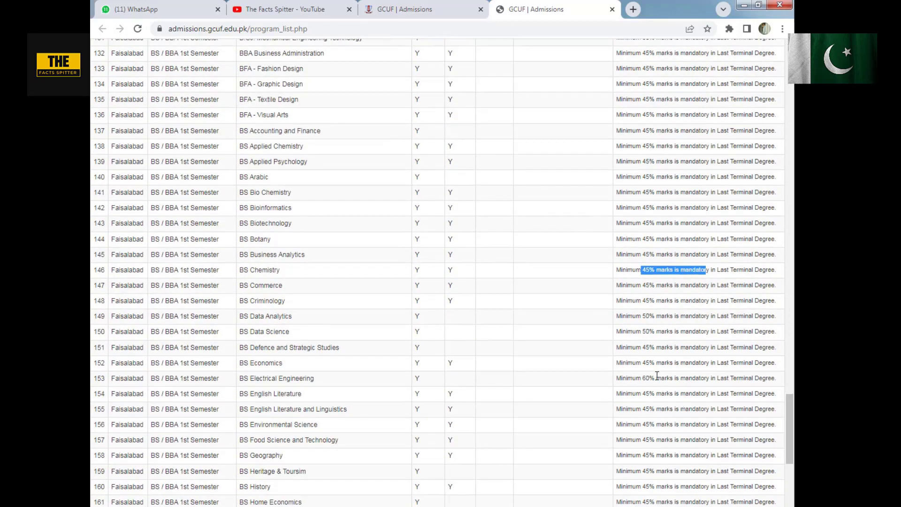
pyautogui.moveTo(652, 377); pyautogui.dragTo(371, 386)
pyautogui.click(300, 378)
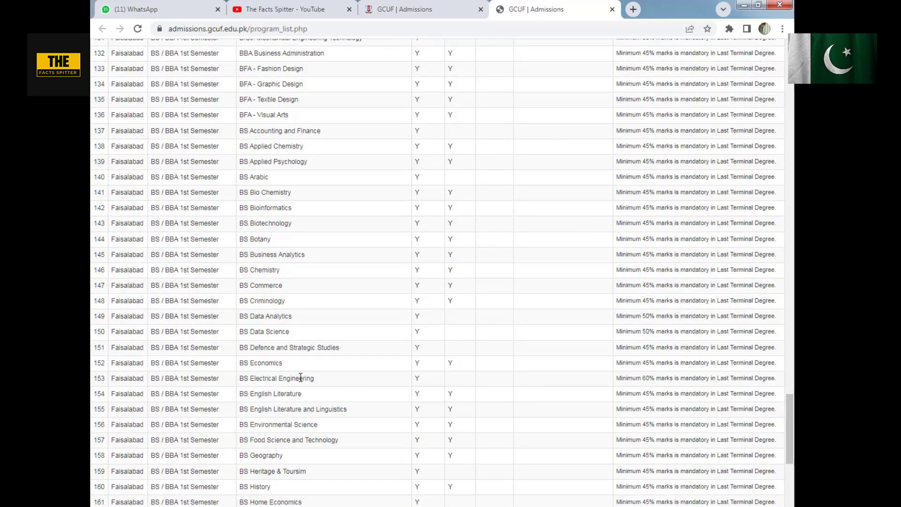
# - Check the minimum marks and entry test requirement for the LL.B (Hons) Programme
pyautogui.scroll(-10, 301, 378)
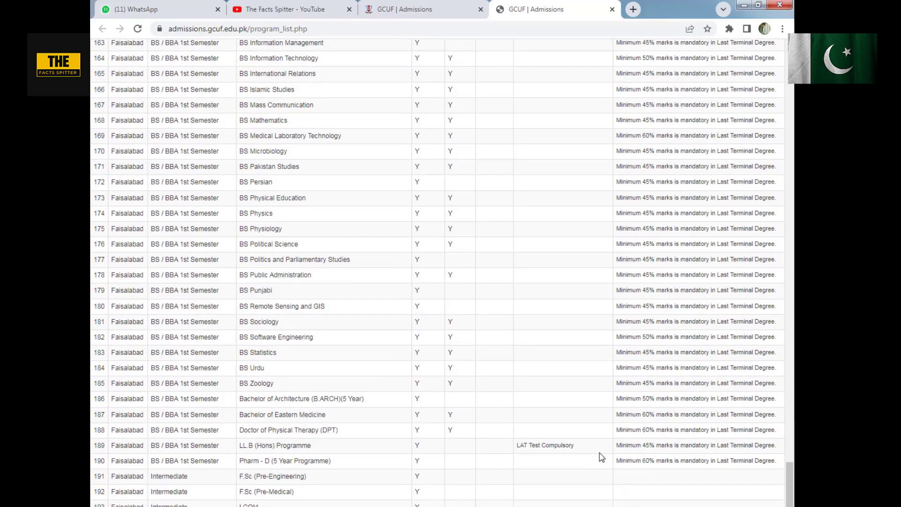
pyautogui.moveTo(636, 448)
pyautogui.mouseDown()
pyautogui.moveTo(704, 446)
pyautogui.moveTo(648, 446)
pyautogui.mouseUp()
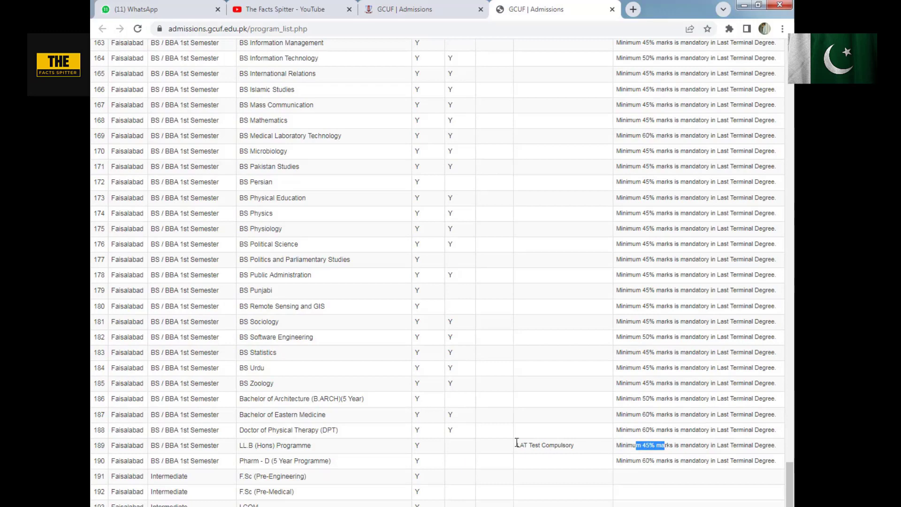
pyautogui.moveTo(518, 445); pyautogui.dragTo(574, 447)
pyautogui.click(552, 451)
# - Close the admission criteria list and return to the admission login page
pyautogui.scroll(17, 141, 389)
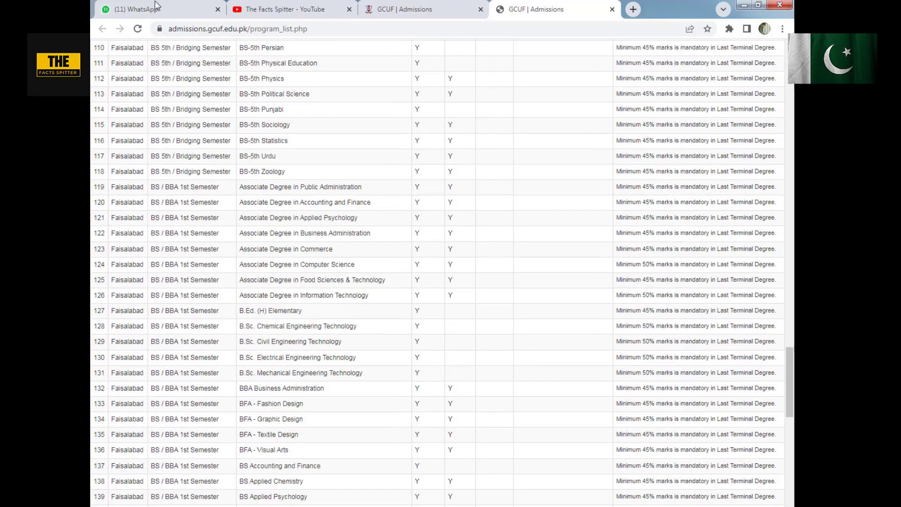
pyautogui.click(417, 7)
pyautogui.click(612, 9)
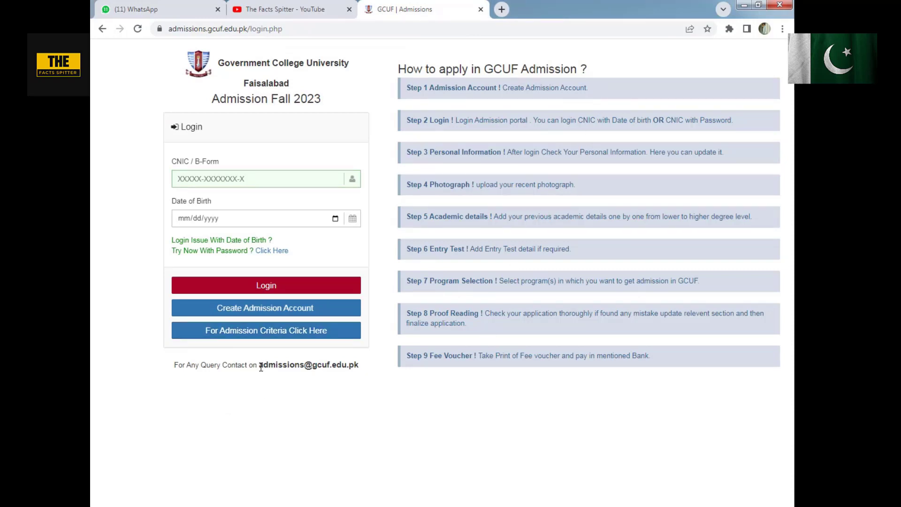
# - Highlight the query contact e-mail address beneath the login form to point it out
pyautogui.moveTo(261, 367)
pyautogui.mouseDown()
pyautogui.moveTo(363, 365)
pyautogui.moveTo(261, 367)
pyautogui.mouseUp()
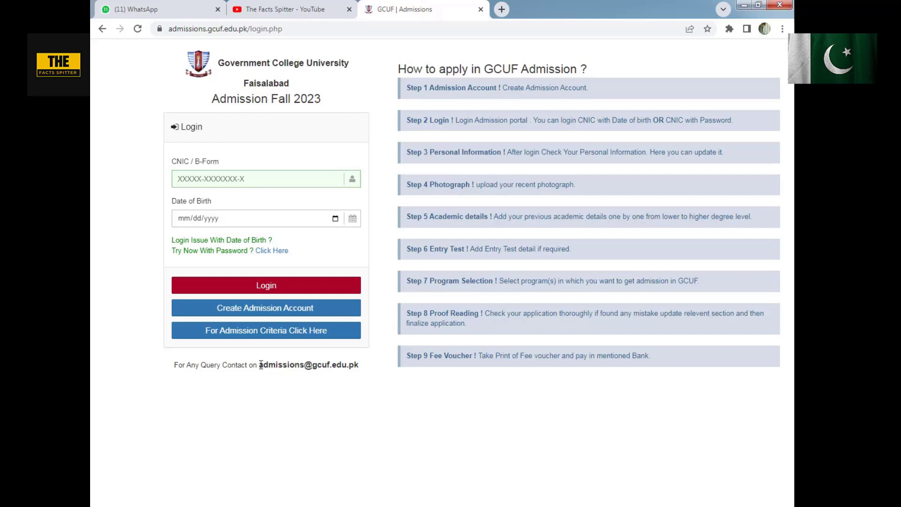
pyautogui.moveTo(262, 366); pyautogui.dragTo(368, 370)
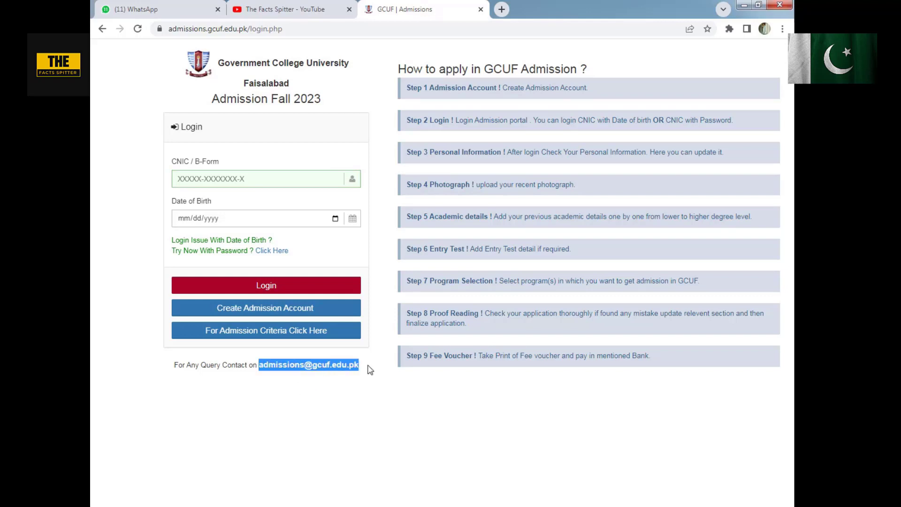
pyautogui.click(337, 370)
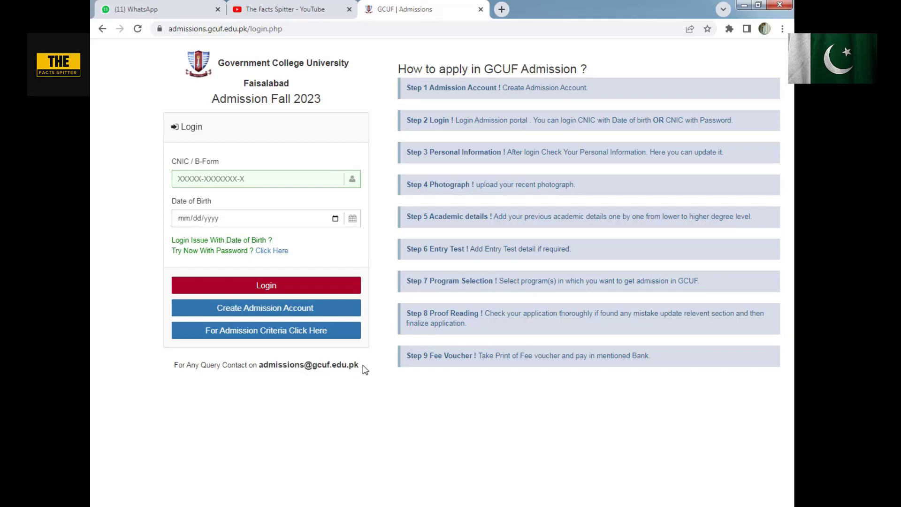
pyautogui.moveTo(365, 370); pyautogui.dragTo(262, 368)
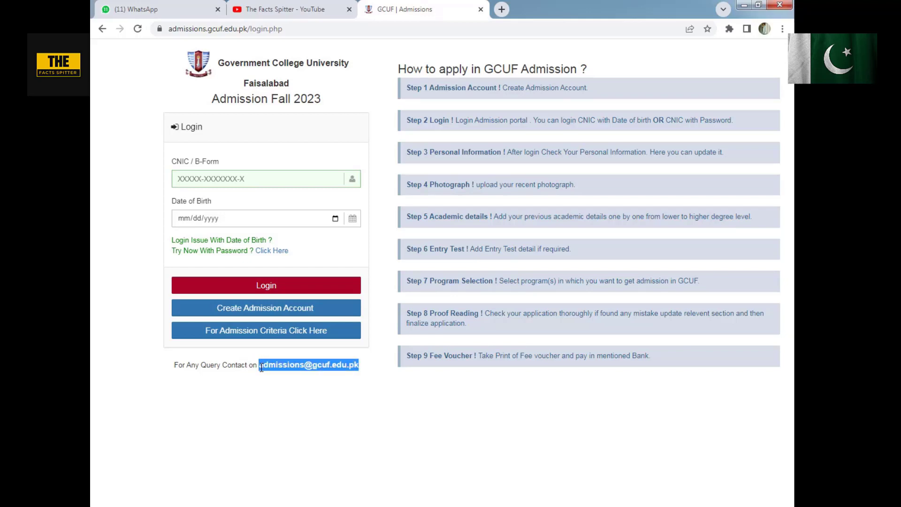
pyautogui.click(394, 421)
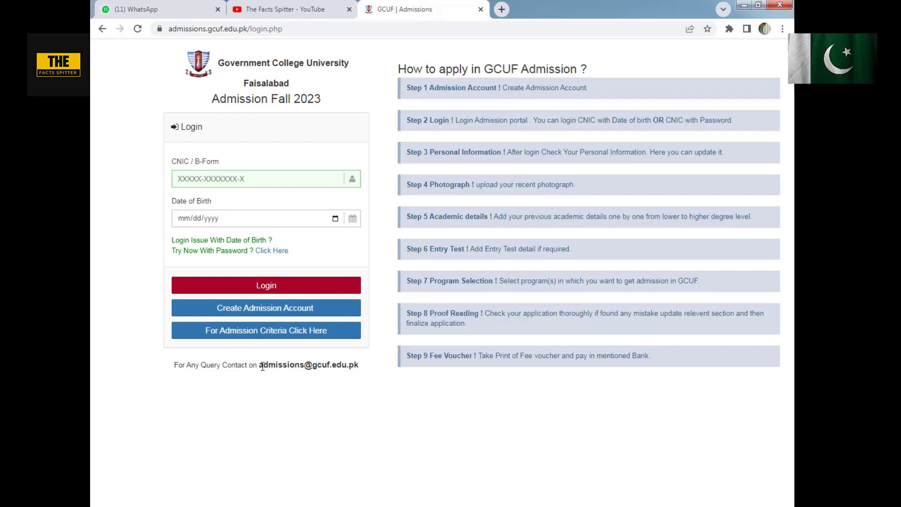
pyautogui.moveTo(262, 366)
pyautogui.mouseDown()
pyautogui.moveTo(361, 368)
pyautogui.moveTo(270, 364)
pyautogui.mouseUp()
pyautogui.click(361, 369)
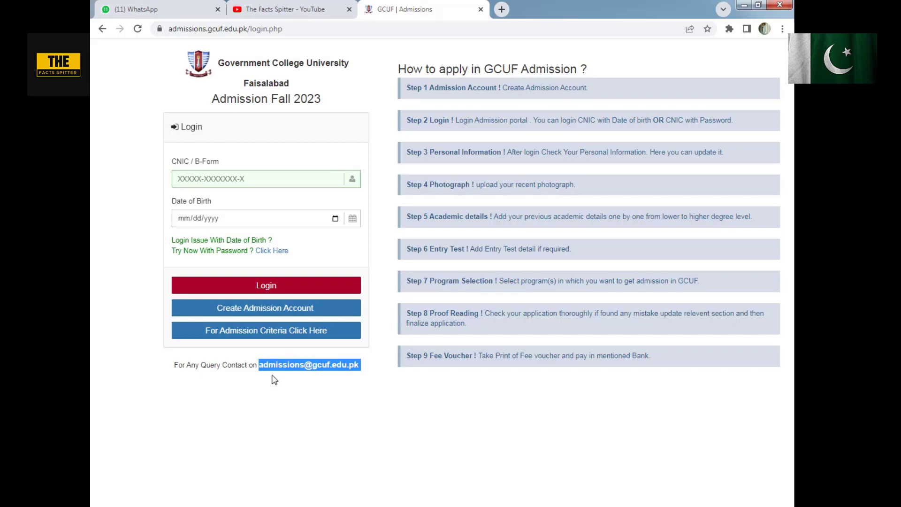
pyautogui.click(274, 379)
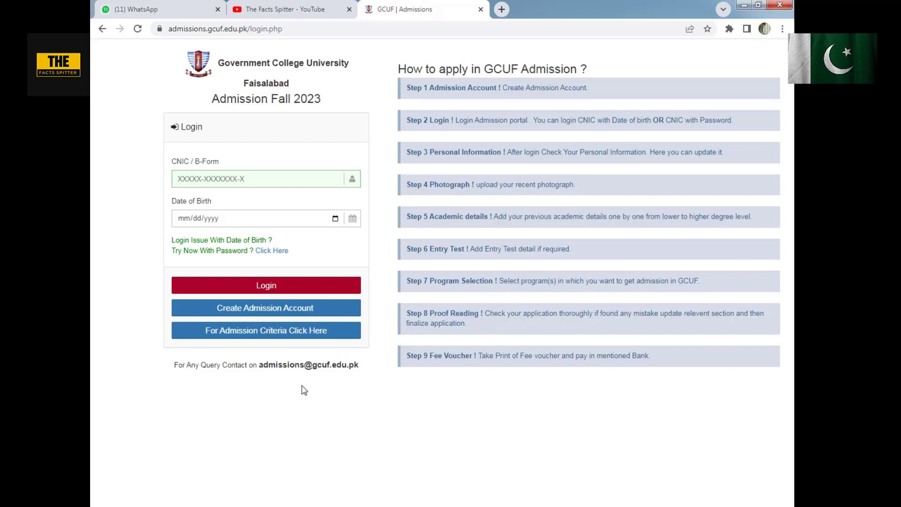
# - Open the admission account registration form and go through its full name, father name and CNIC/B-Form number fields
pyautogui.click(268, 311)
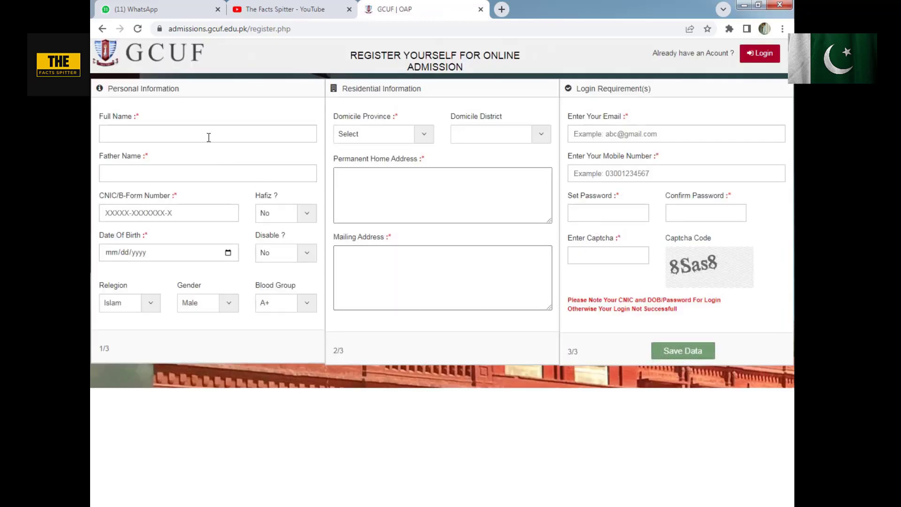
pyautogui.click(209, 137)
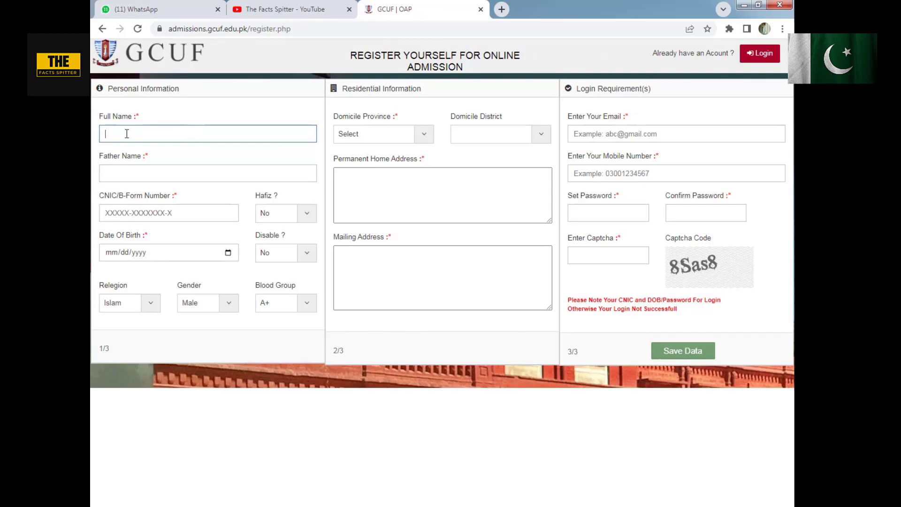
pyautogui.click(175, 178)
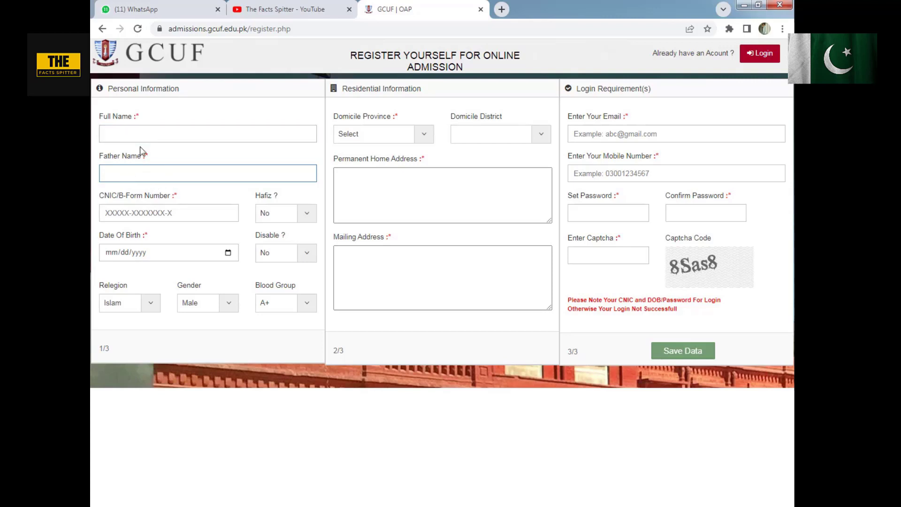
pyautogui.click(133, 213)
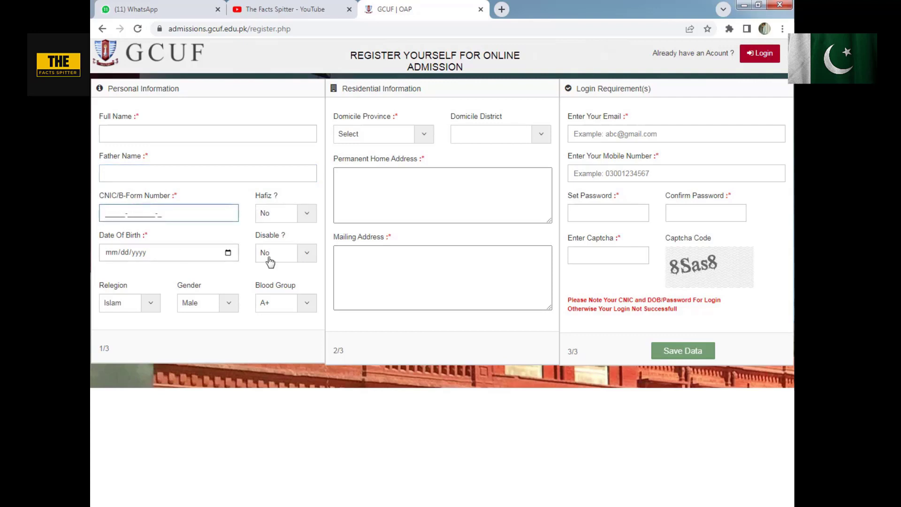
# - Review the Hafiz options in the personal information and choose No
pyautogui.click(260, 193)
pyautogui.click(288, 216)
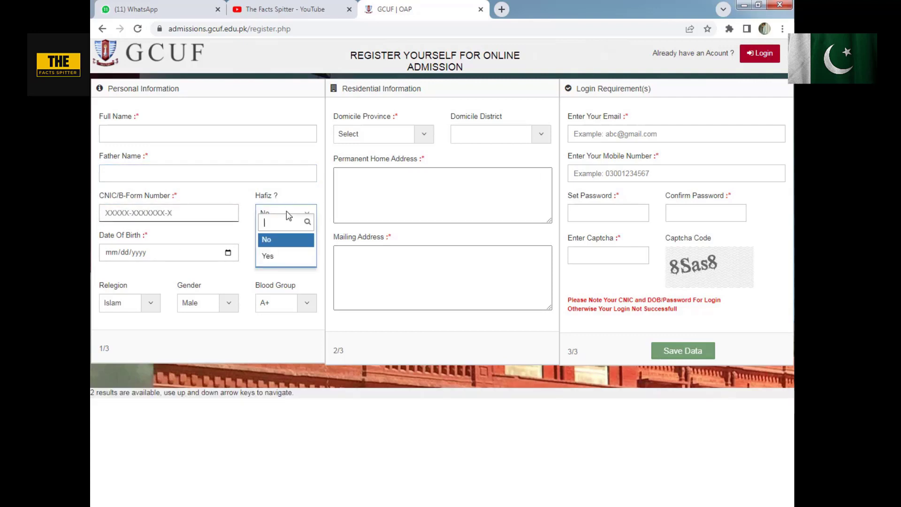
pyautogui.click(288, 215)
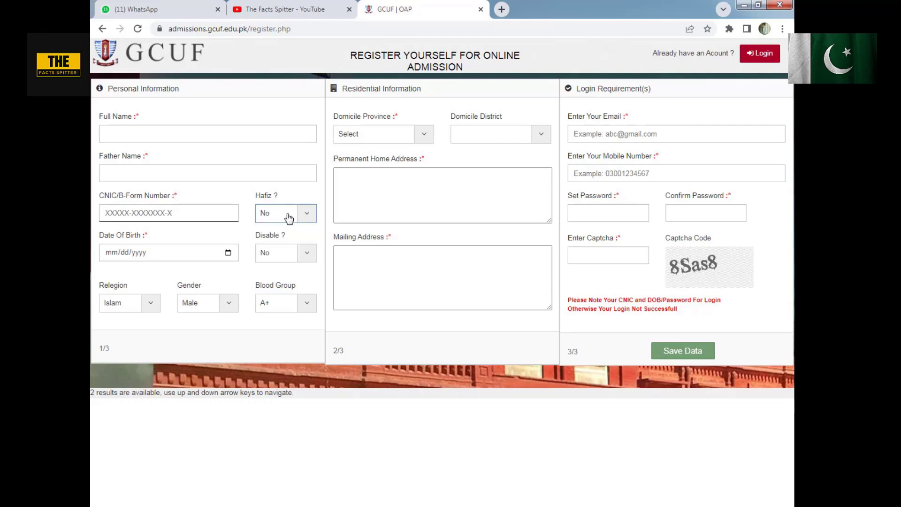
pyautogui.click(288, 215)
pyautogui.click(288, 216)
pyautogui.click(284, 214)
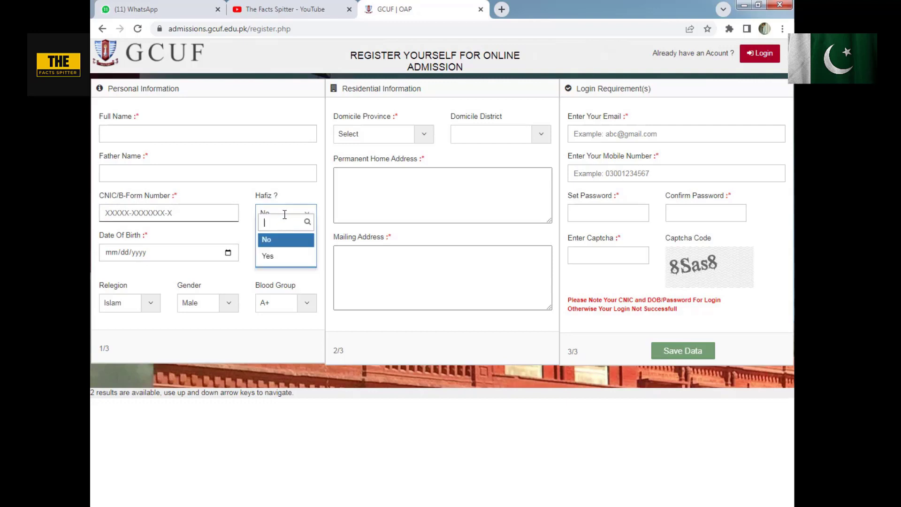
pyautogui.click(275, 240)
# - Review the Disable options in the personal information and choose No
pyautogui.click(281, 257)
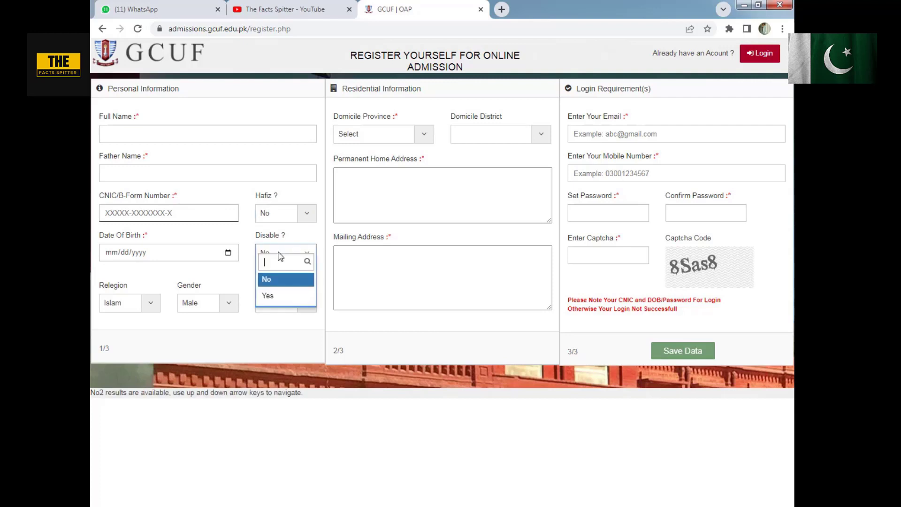
pyautogui.click(284, 253)
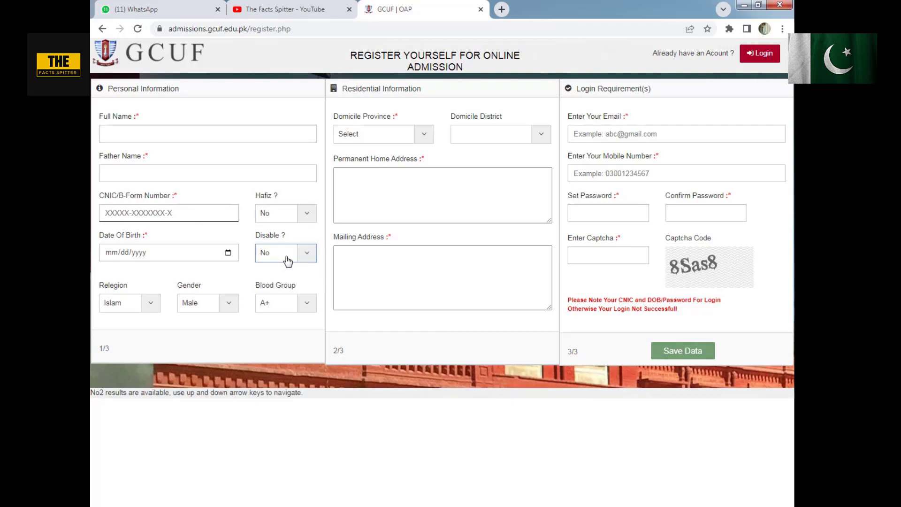
pyautogui.click(286, 258)
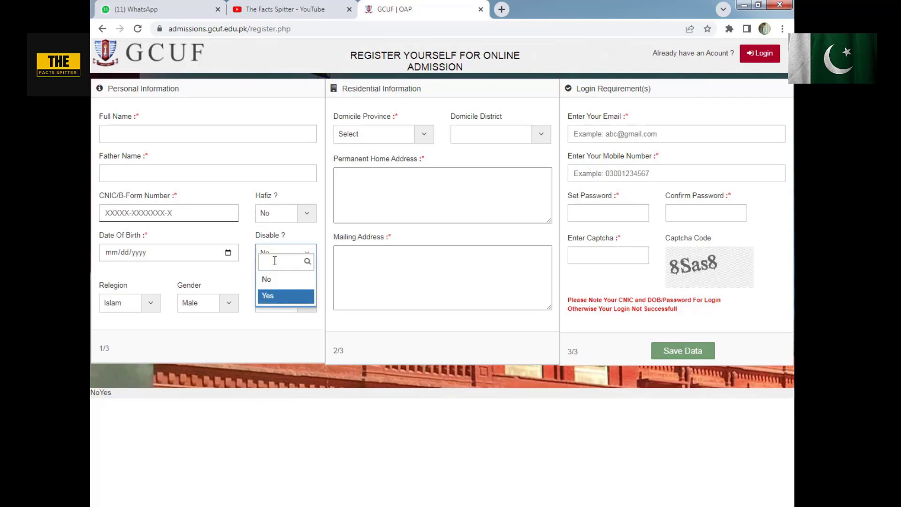
pyautogui.click(274, 279)
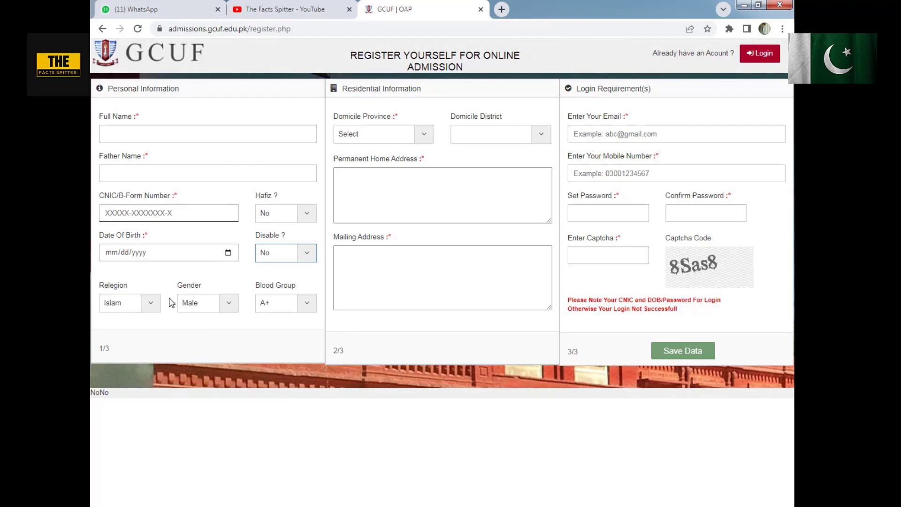
# - Review the religion options in the personal information and choose Islam
pyautogui.click(149, 304)
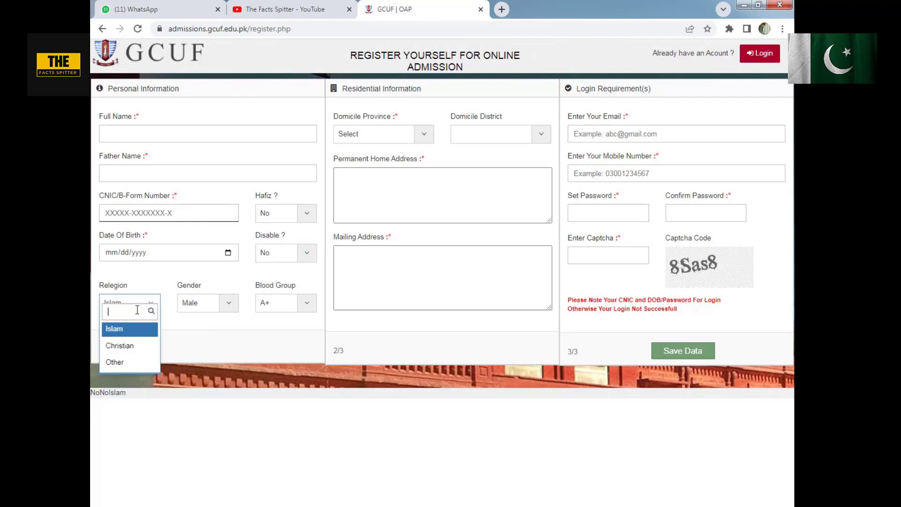
pyautogui.click(148, 283)
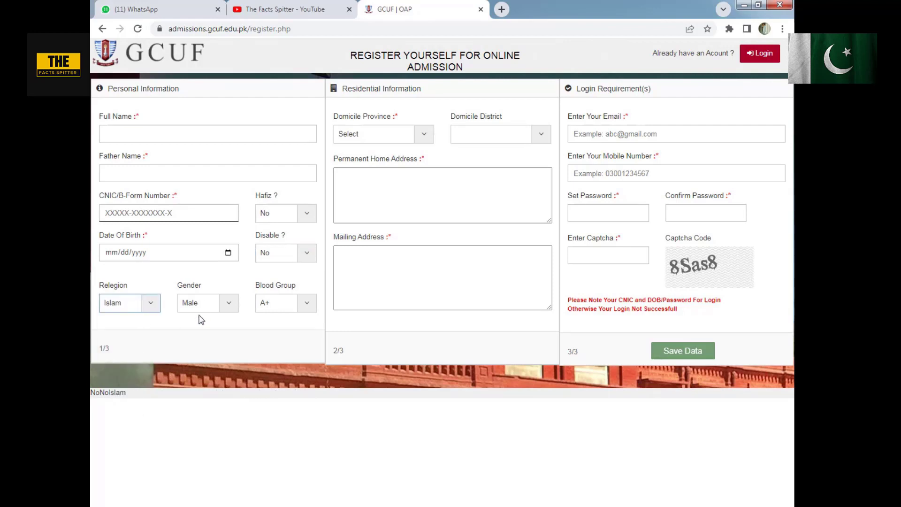
pyautogui.click(126, 299)
pyautogui.click(117, 362)
pyautogui.click(158, 306)
pyautogui.click(117, 329)
# - Choose Male as the gender and O+ as the blood group in the personal information
pyautogui.click(206, 308)
pyautogui.click(216, 296)
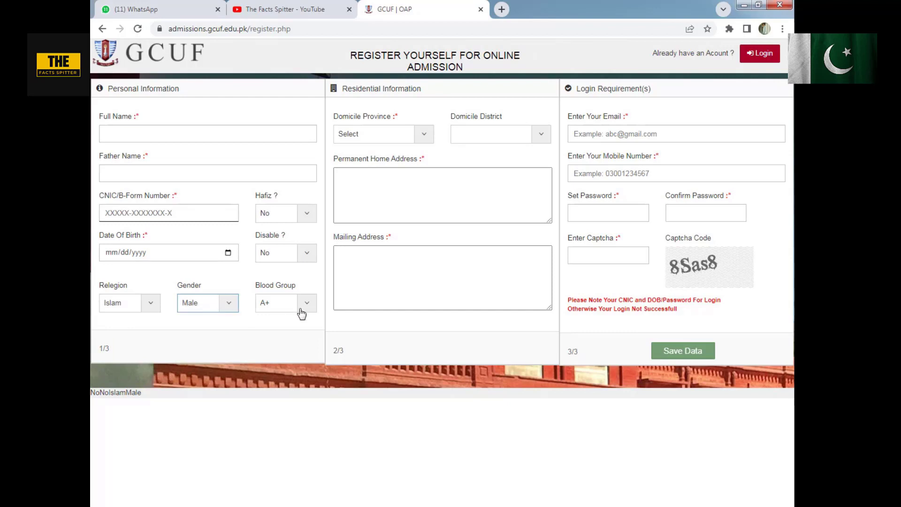
pyautogui.click(305, 308)
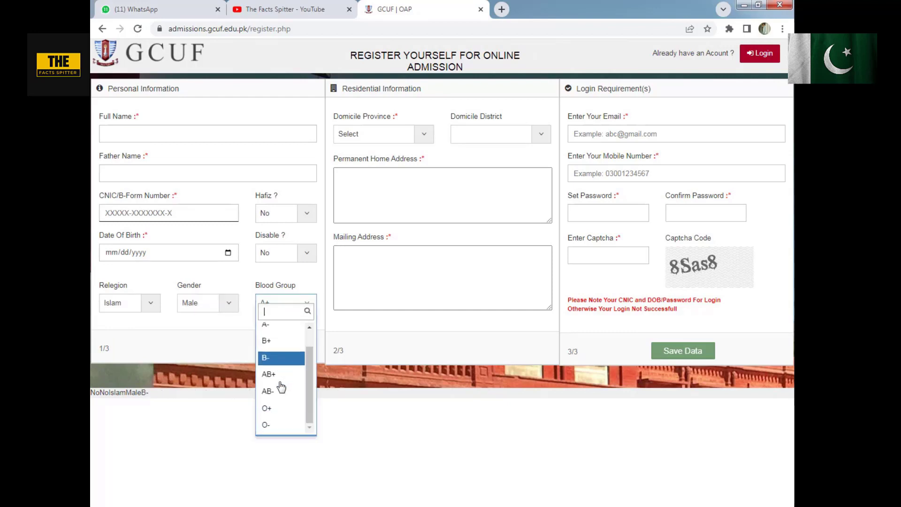
pyautogui.click(269, 415)
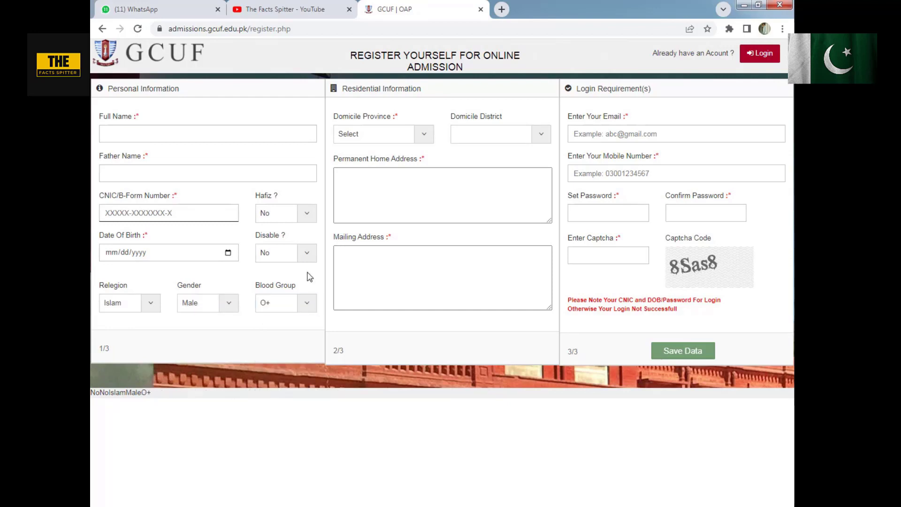
# - Look through the domicile province options and check the domicile district list in the residential information
pyautogui.click(390, 140)
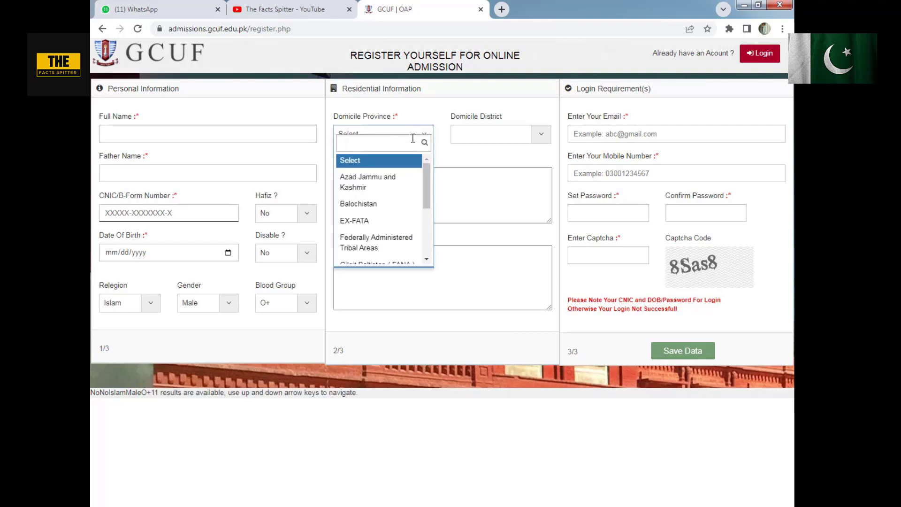
pyautogui.click(448, 135)
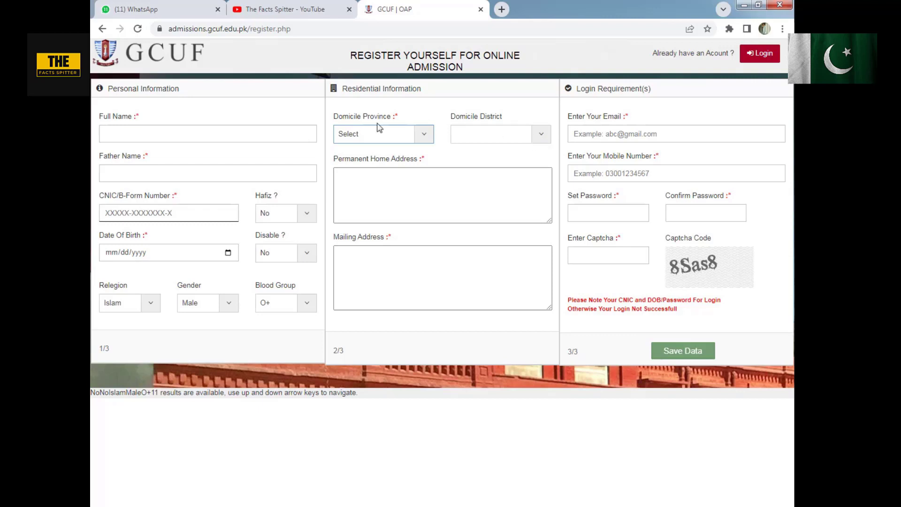
pyautogui.click(399, 137)
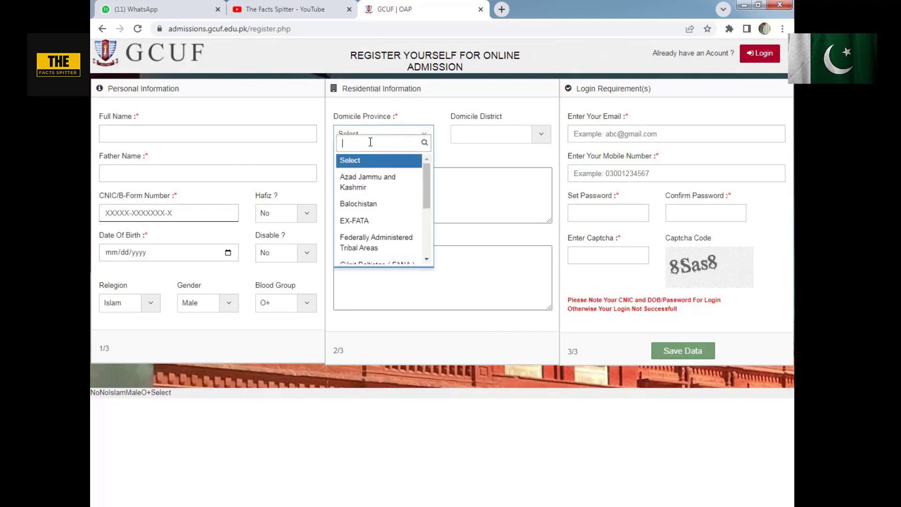
pyautogui.scroll(-3, 382, 201)
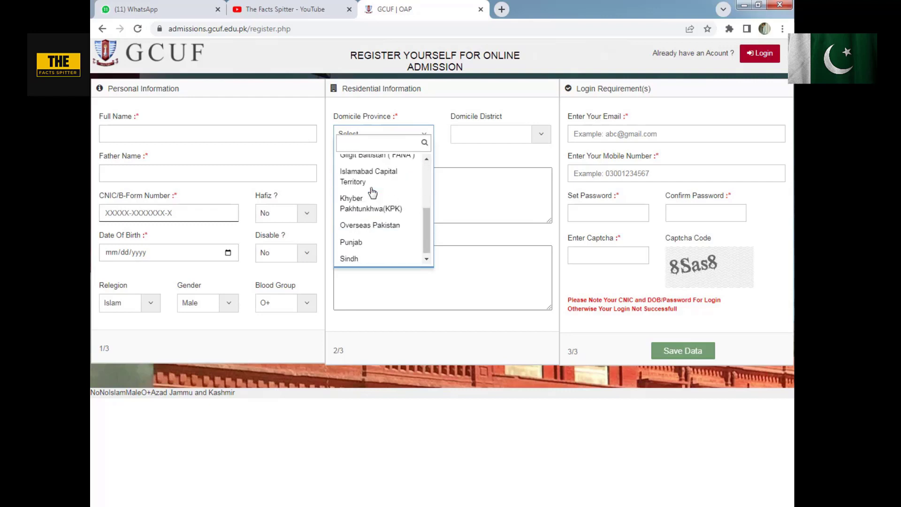
pyautogui.scroll(4, 369, 211)
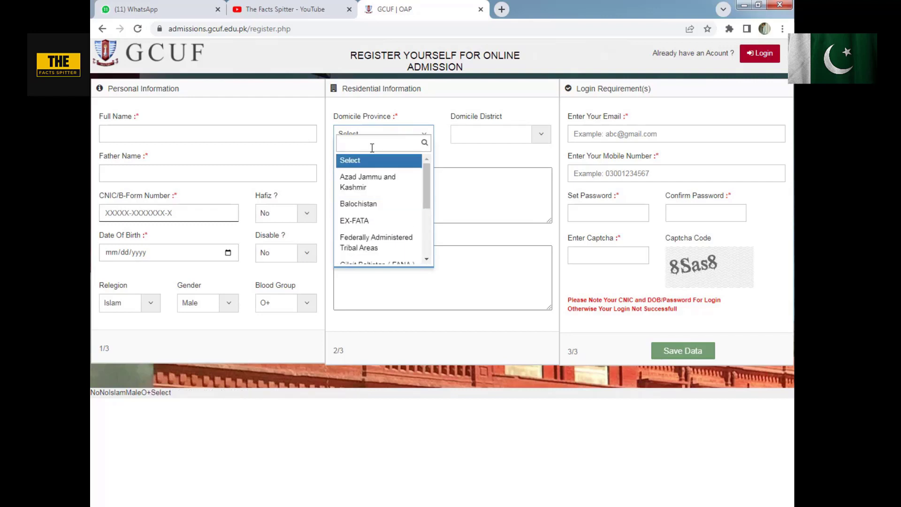
pyautogui.click(539, 138)
pyautogui.click(539, 139)
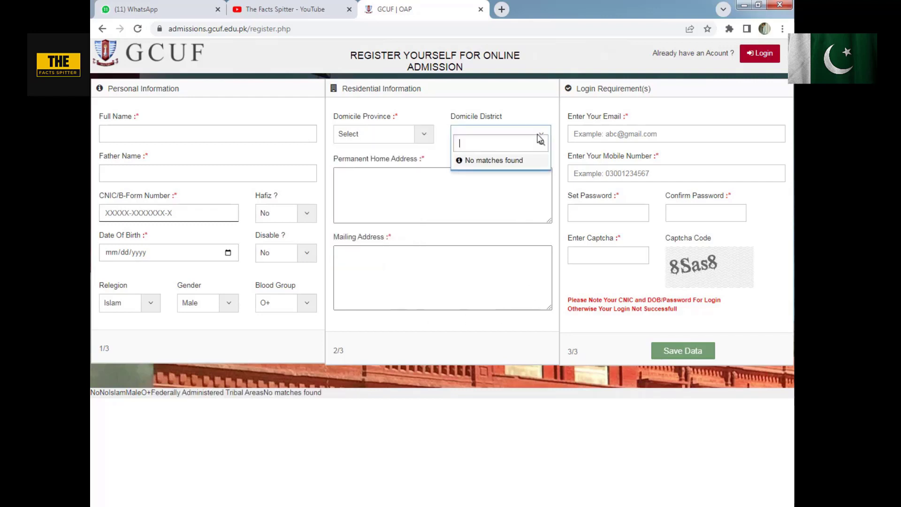
pyautogui.click(539, 139)
# - Set the domicile province to Punjab and the domicile district to Faisalabad
pyautogui.click(386, 136)
pyautogui.scroll(-3, 398, 203)
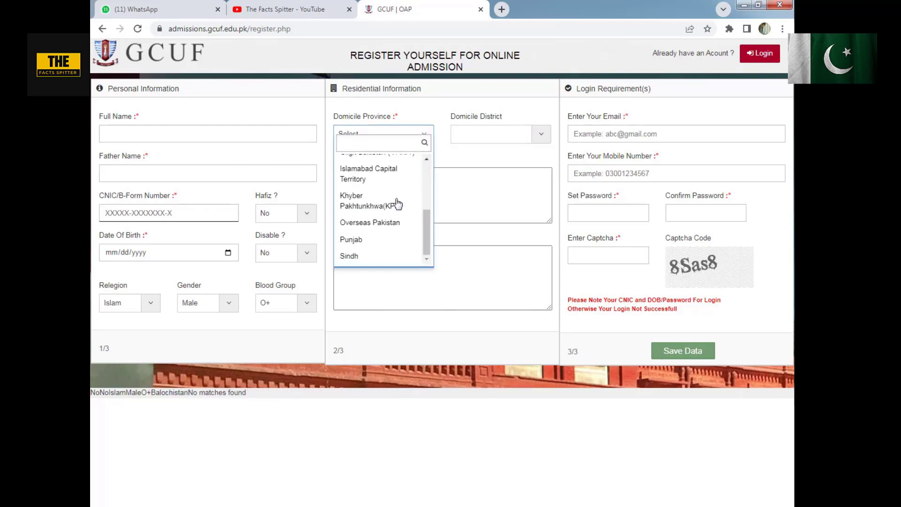
pyautogui.click(360, 243)
pyautogui.click(483, 141)
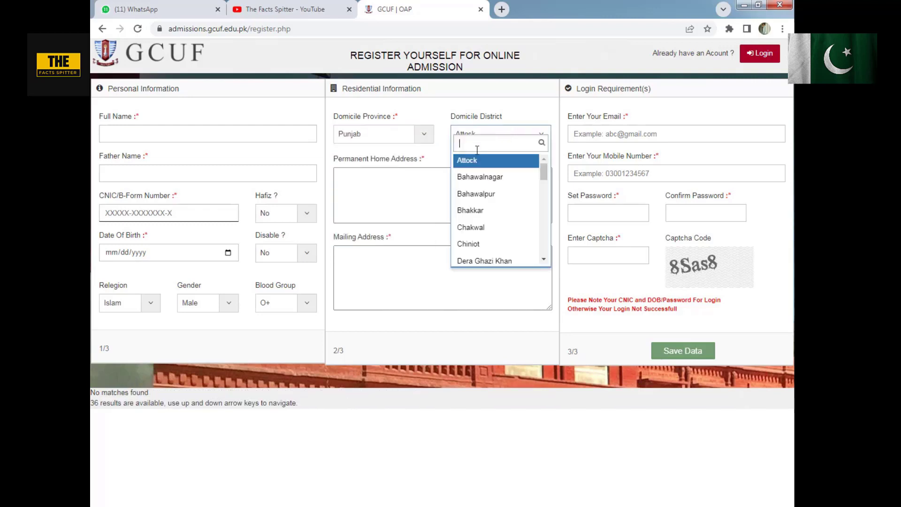
pyautogui.write('fa')
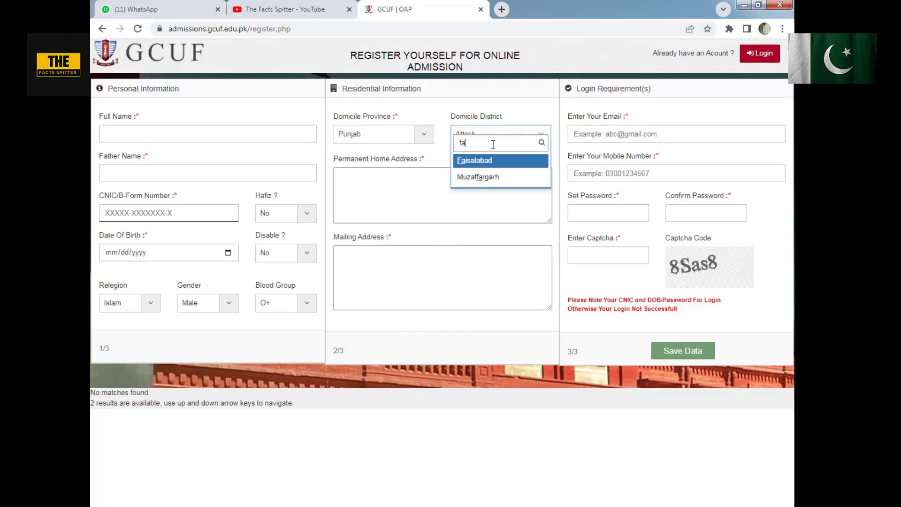
pyautogui.click(478, 161)
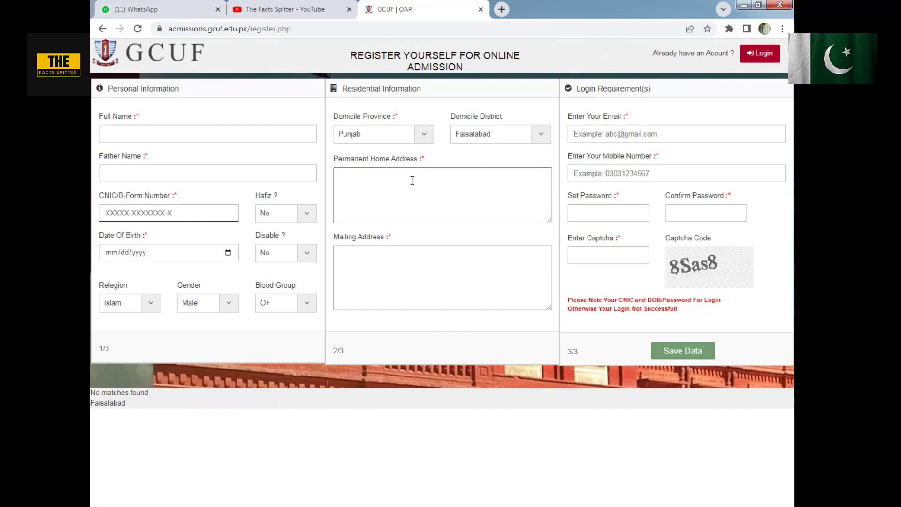
# - Go through the permanent home address and mailing address fields in the residential information
pyautogui.click(489, 252)
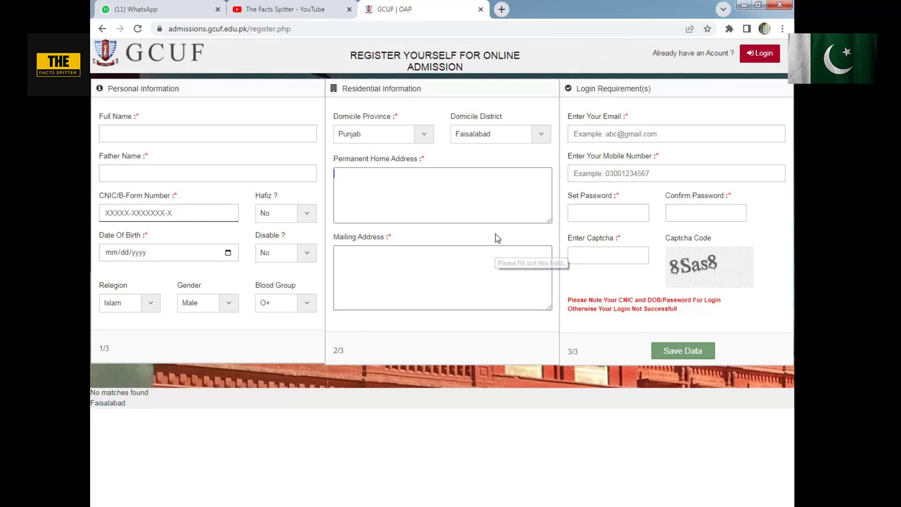
pyautogui.click(470, 193)
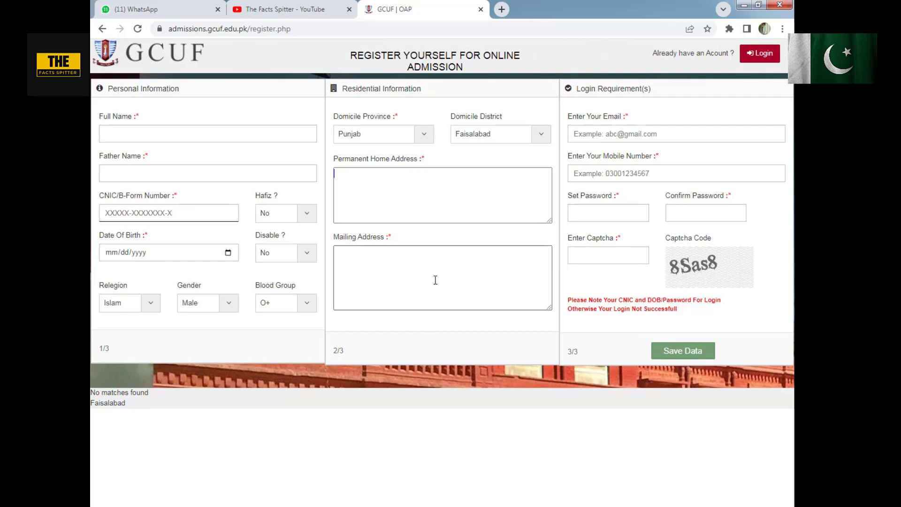
pyautogui.click(467, 184)
pyautogui.press('Tab')
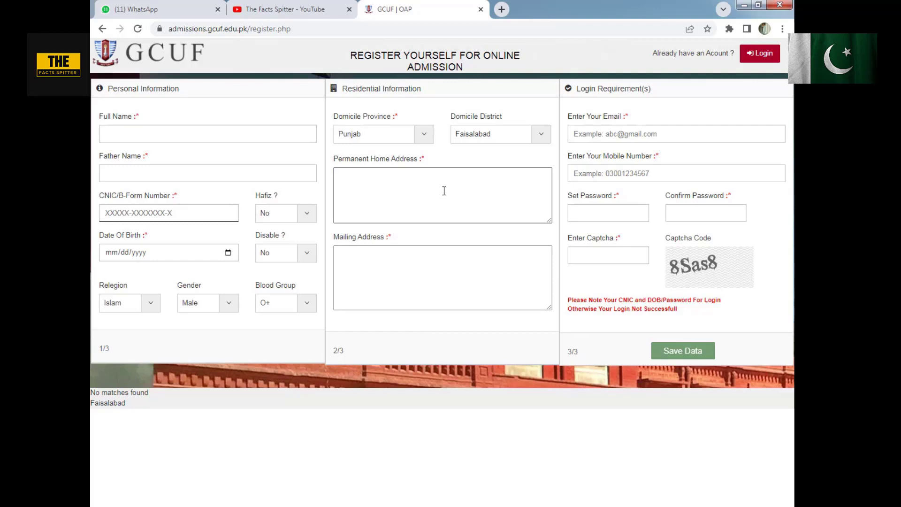
pyautogui.click(415, 266)
# - Go through the email, mobile number, password, confirm password and captcha fields in the login requirements
pyautogui.click(619, 134)
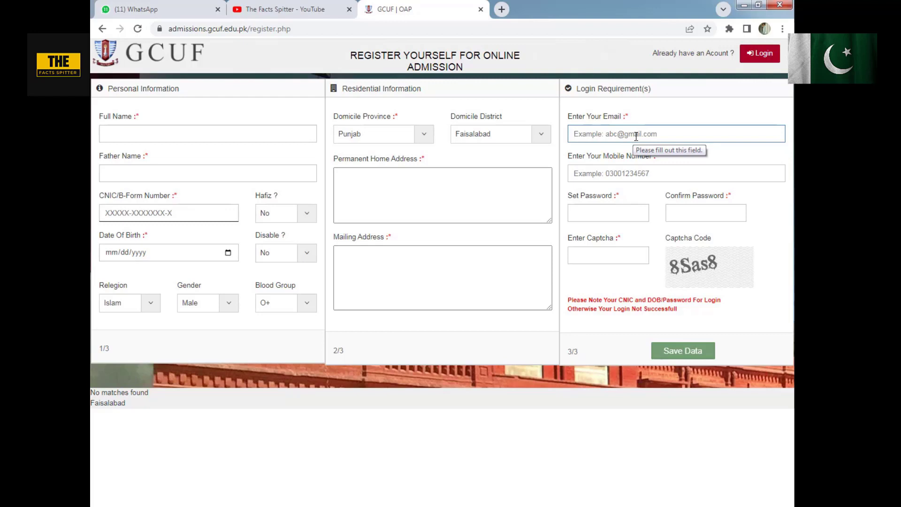
pyautogui.click(620, 177)
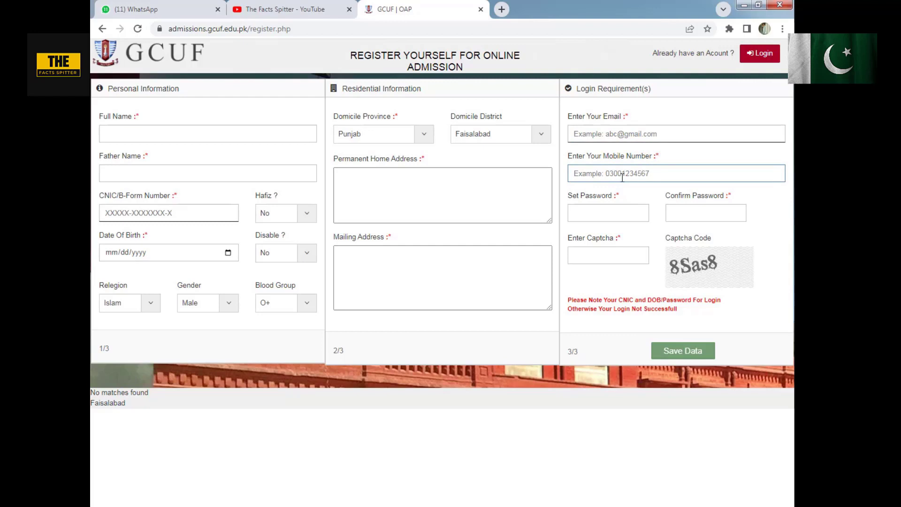
pyautogui.click(618, 131)
pyautogui.click(600, 215)
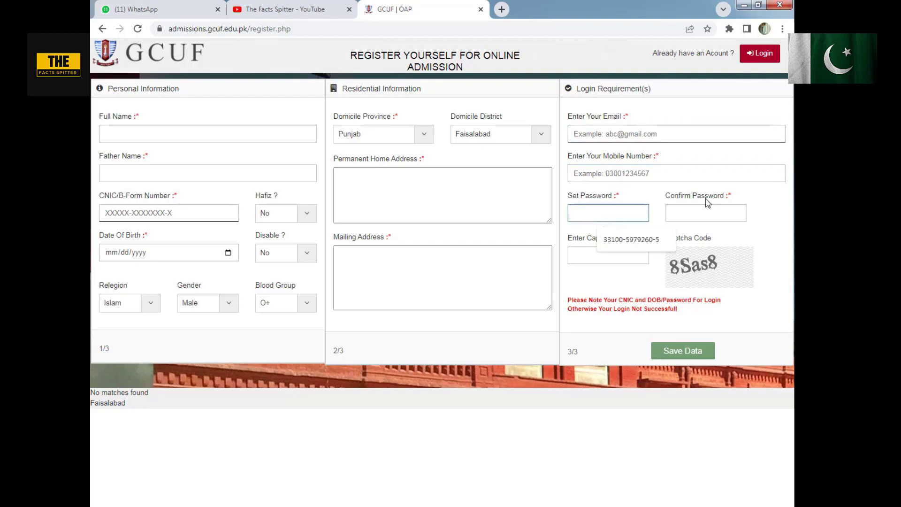
pyautogui.click(706, 210)
pyautogui.click(605, 259)
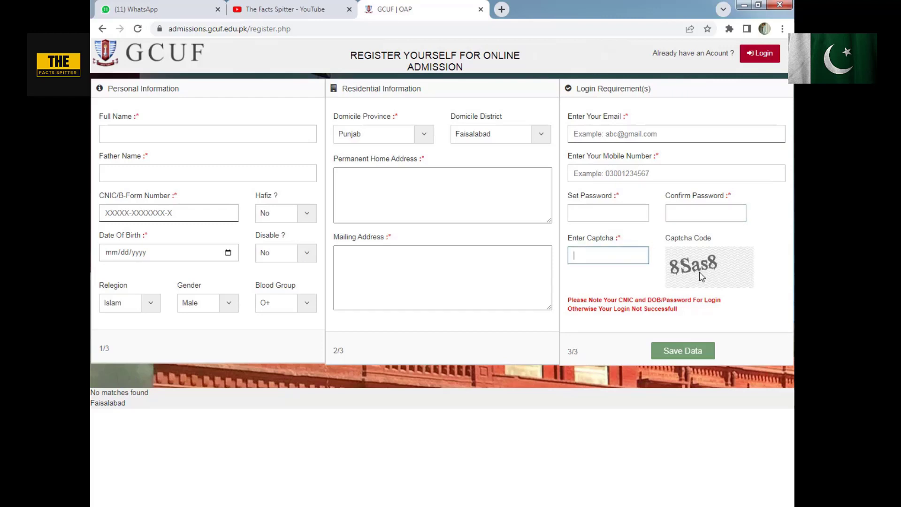
pyautogui.moveTo(677, 266)
pyautogui.mouseDown()
pyautogui.moveTo(713, 261)
pyautogui.moveTo(686, 268)
pyautogui.mouseUp()
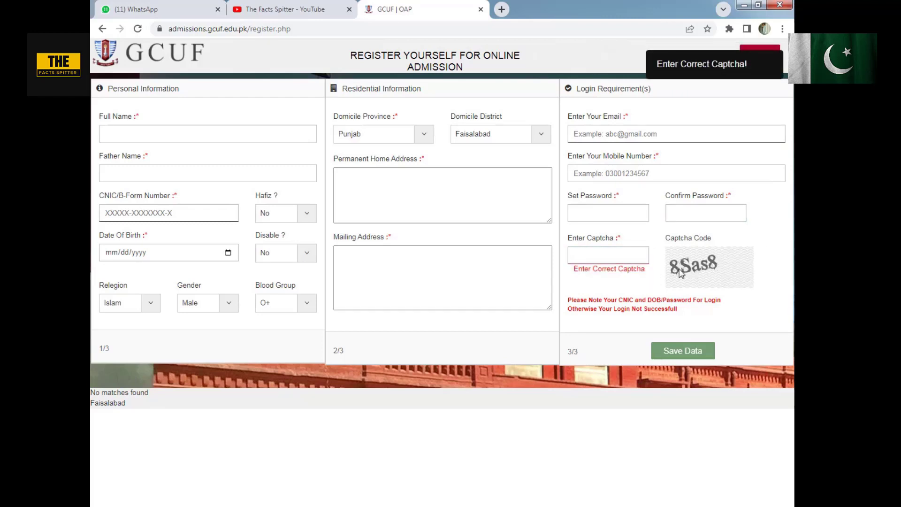
pyautogui.click(623, 252)
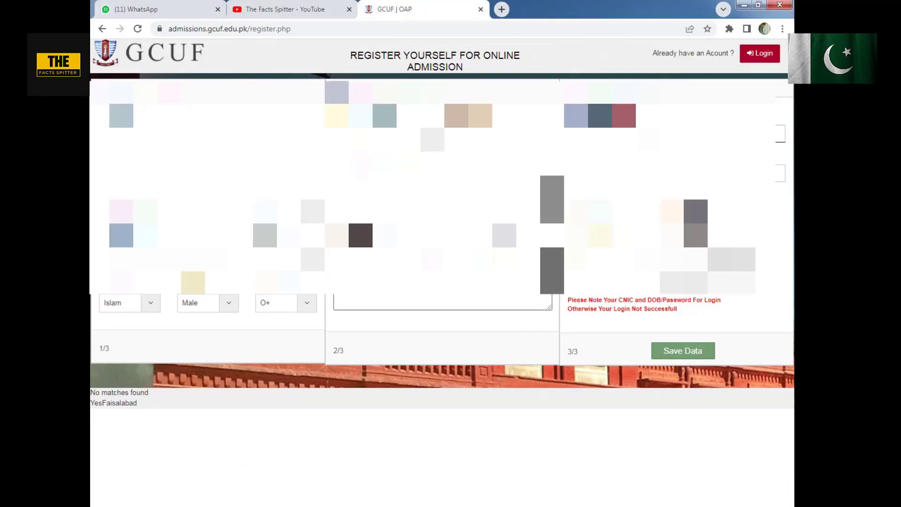
# - Save the registration data and log in to the admission portal with the applicant's CNIC/B-Form number
pyautogui.click(688, 353)
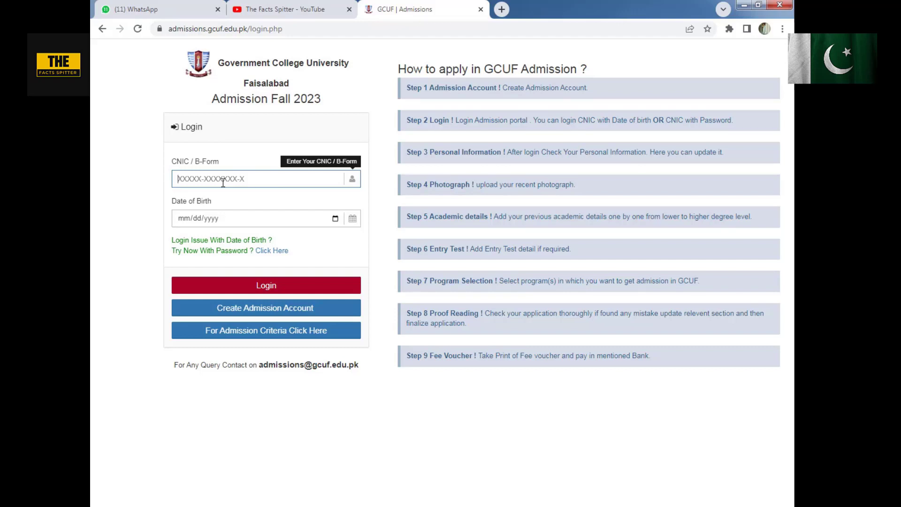
pyautogui.write('3')
pyautogui.write('31')
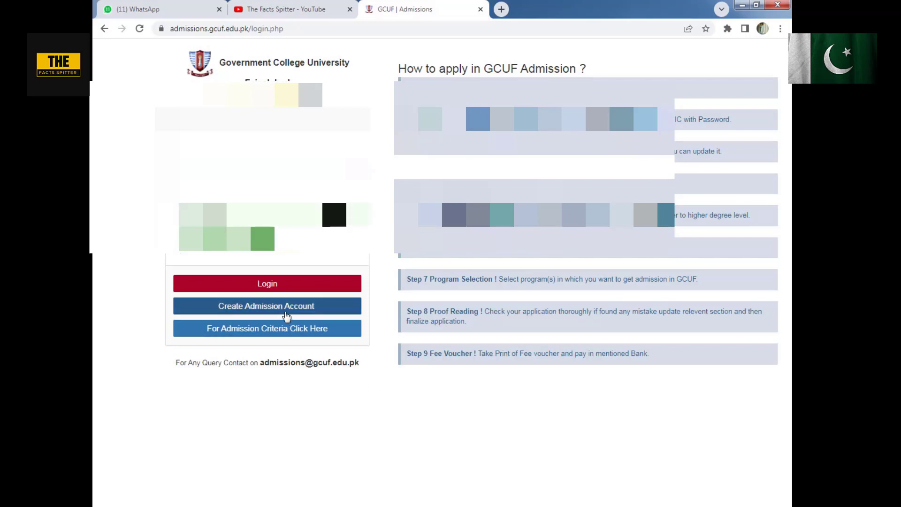
pyautogui.click(288, 287)
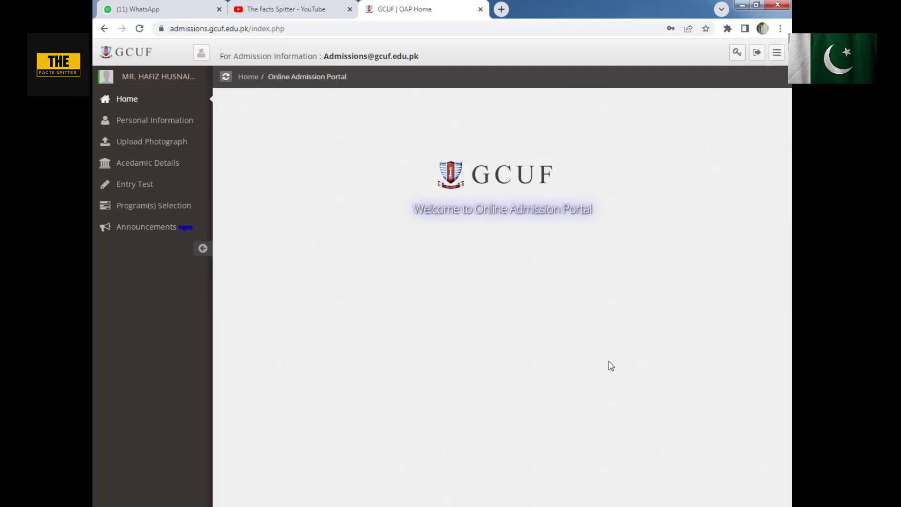
# - Review the Personal Information section and the photograph upload instructions, highlighting the blue background requirement
pyautogui.click(124, 120)
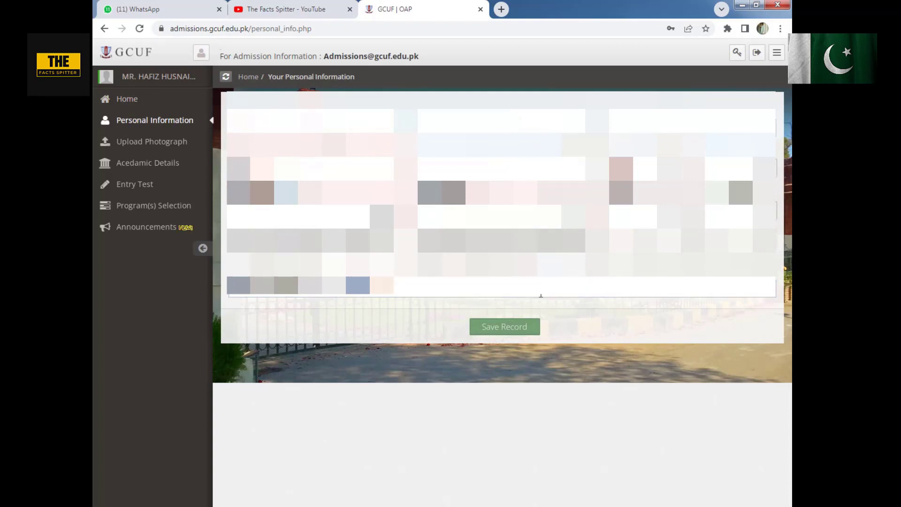
pyautogui.click(145, 143)
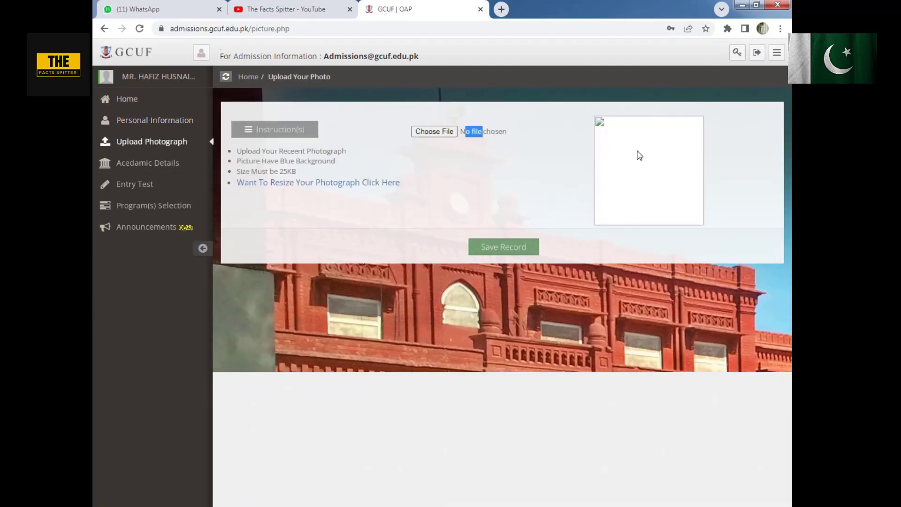
pyautogui.moveTo(246, 161); pyautogui.dragTo(318, 159)
pyautogui.click(319, 161)
pyautogui.doubleClick(325, 163)
pyautogui.click(284, 158)
pyautogui.moveTo(280, 159); pyautogui.dragTo(326, 162)
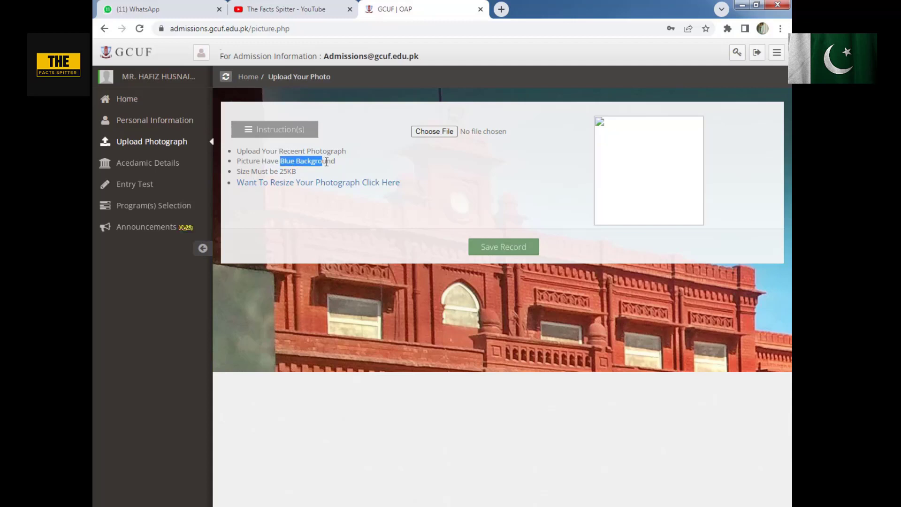
# - View the photograph resizing site linked in the upload instructions, then close it and return to the photograph upload page
pyautogui.click(288, 179)
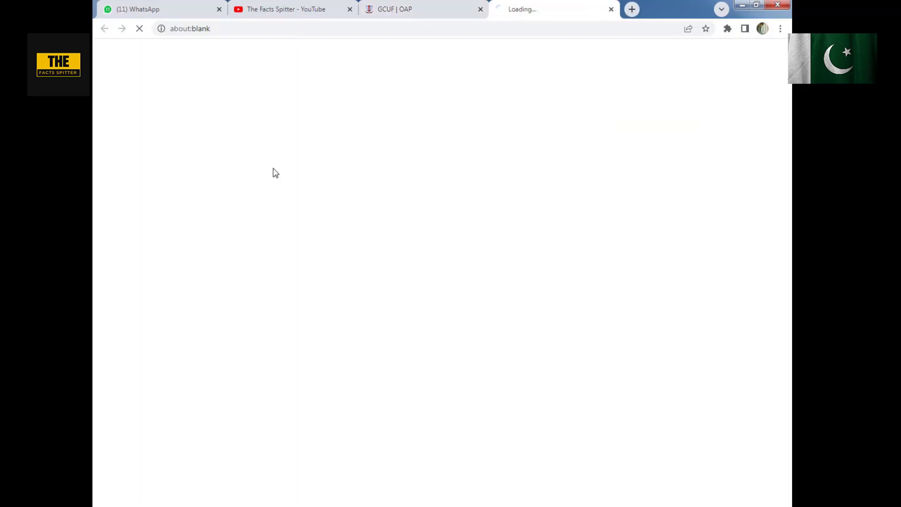
pyautogui.click(400, 3)
pyautogui.click(611, 9)
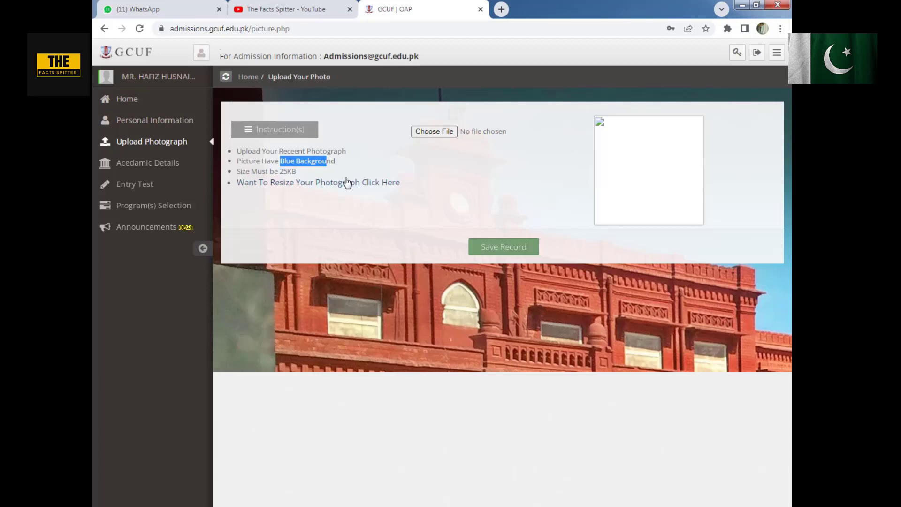
pyautogui.click(317, 188)
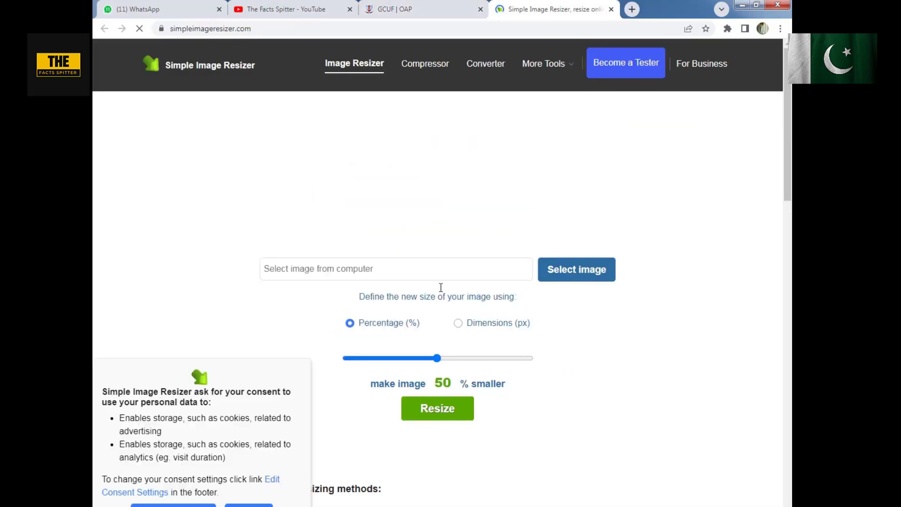
pyautogui.click(409, 9)
pyautogui.click(611, 9)
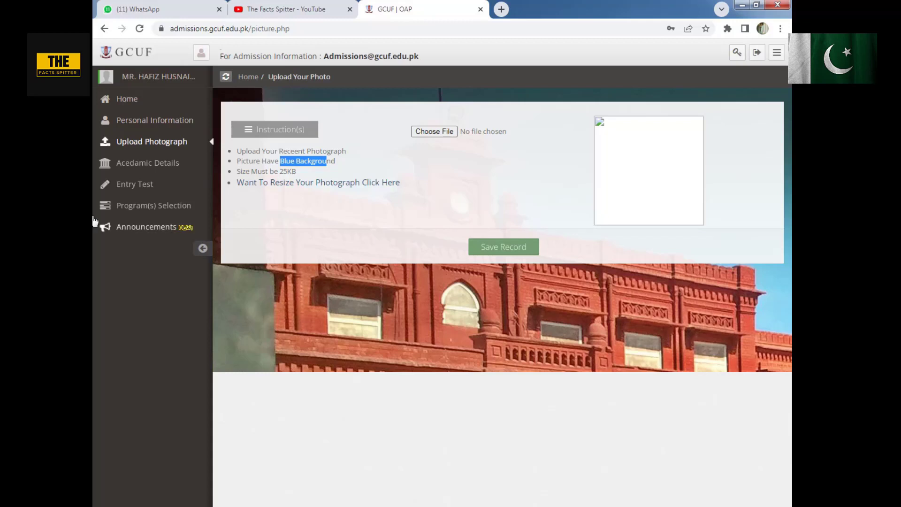
# - Open the academic details form and choose Secondary School Certificate / Matriculation as the degree type, with Matriculation(Science) as the degree title
pyautogui.click(150, 162)
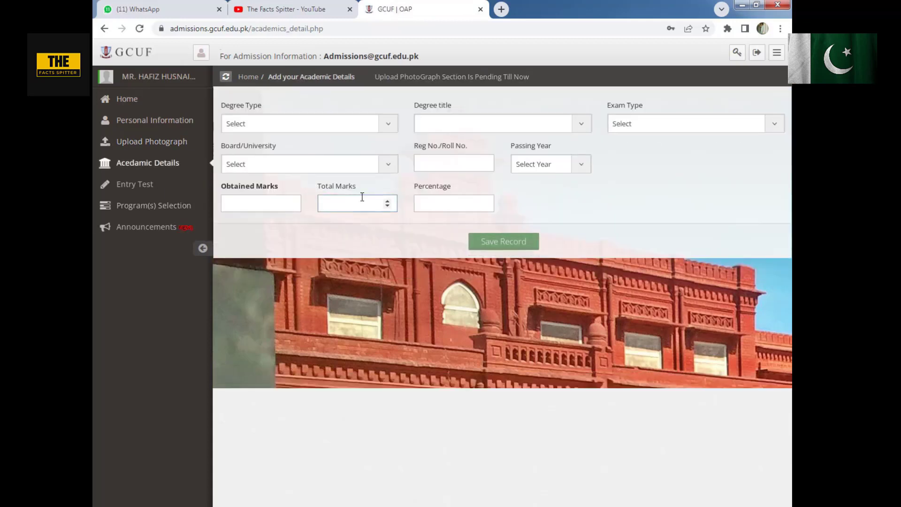
pyautogui.click(363, 126)
pyautogui.click(354, 173)
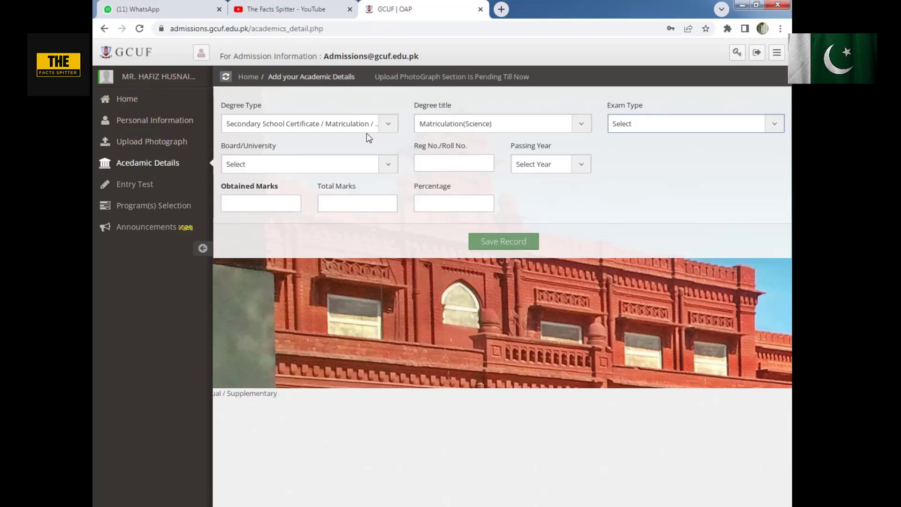
pyautogui.click(383, 123)
pyautogui.click(330, 172)
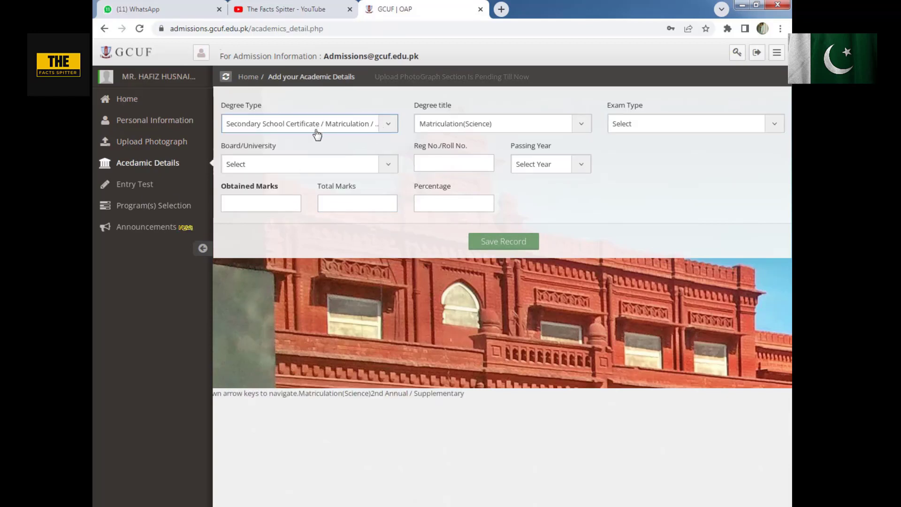
# - Keep Matriculation(Science) as the degree title and choose 1st Annual as the exam type
pyautogui.click(468, 124)
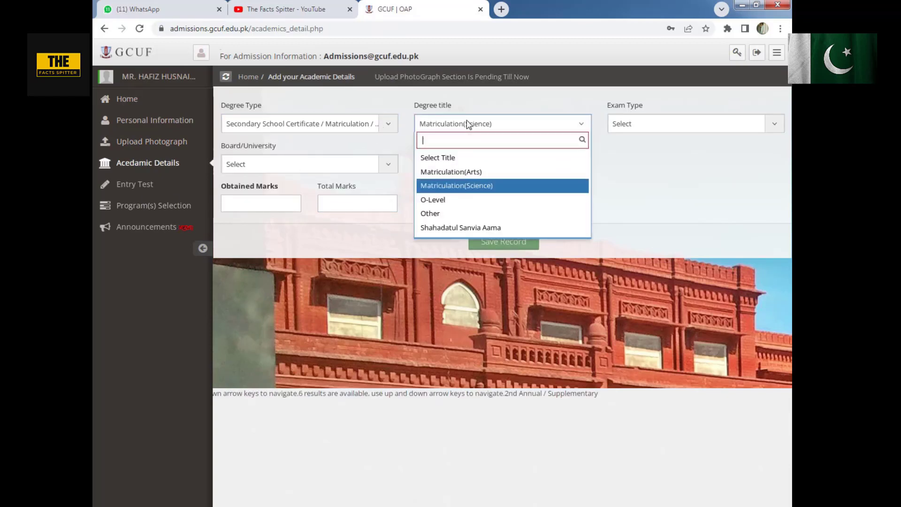
pyautogui.click(472, 185)
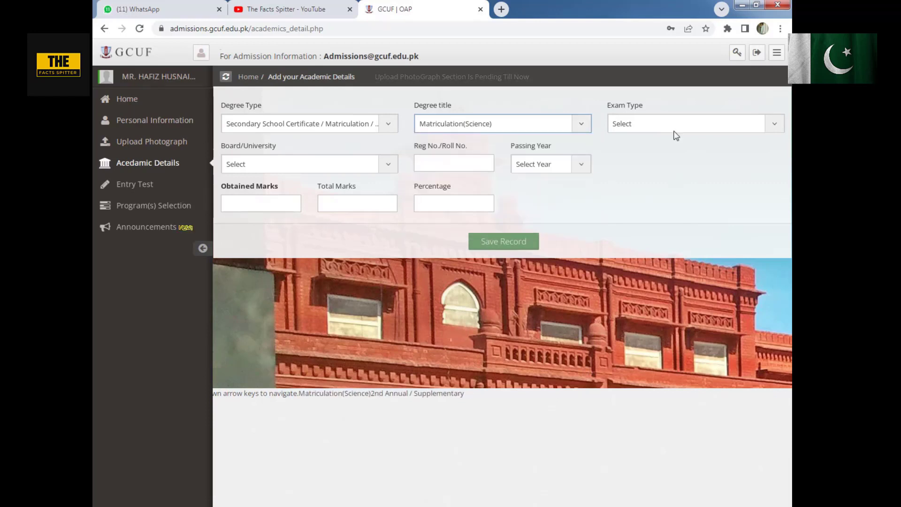
pyautogui.click(677, 129)
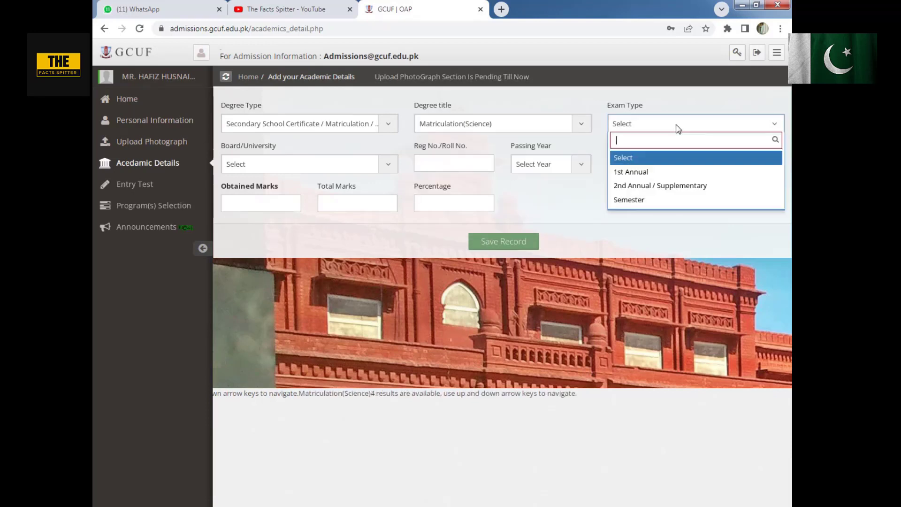
pyautogui.click(644, 176)
pyautogui.click(678, 125)
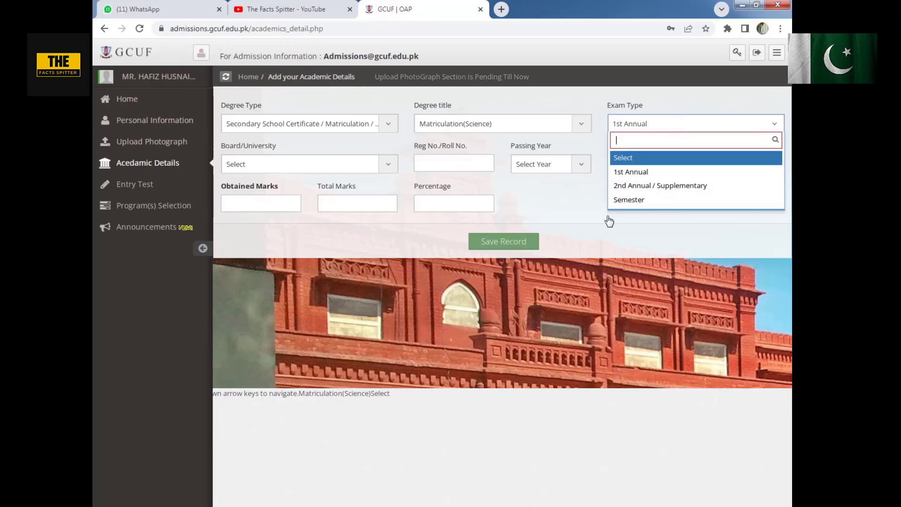
pyautogui.click(598, 150)
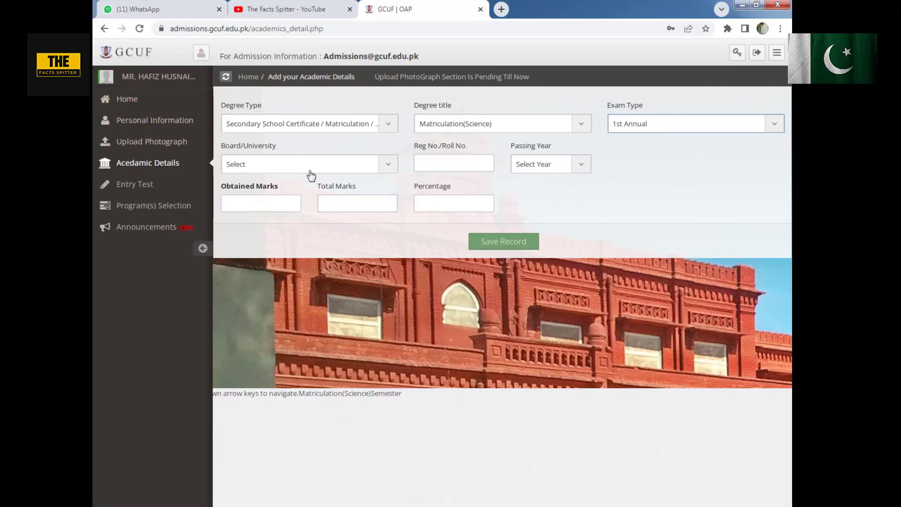
# - Choose BISE Faisalabad as the board for the matriculation record
pyautogui.click(311, 174)
pyautogui.scroll(-2, 320, 239)
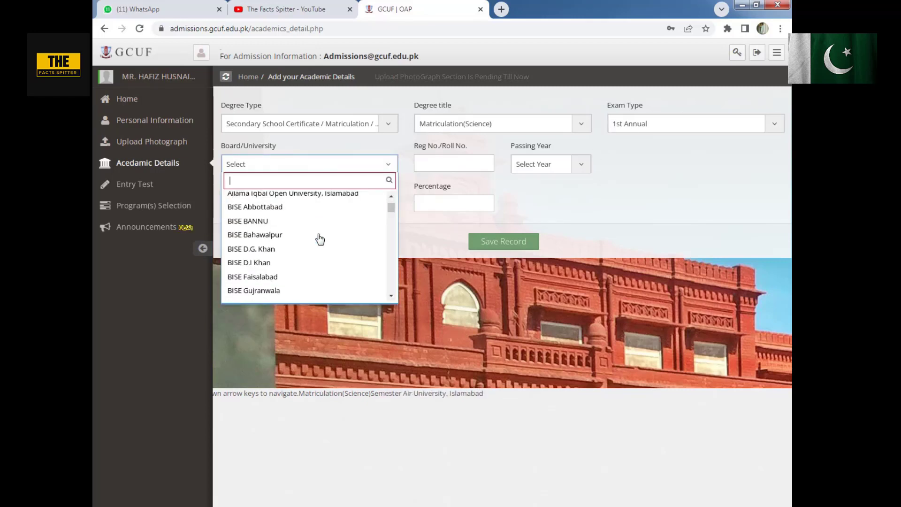
pyautogui.scroll(-5, 318, 239)
pyautogui.scroll(3, 318, 239)
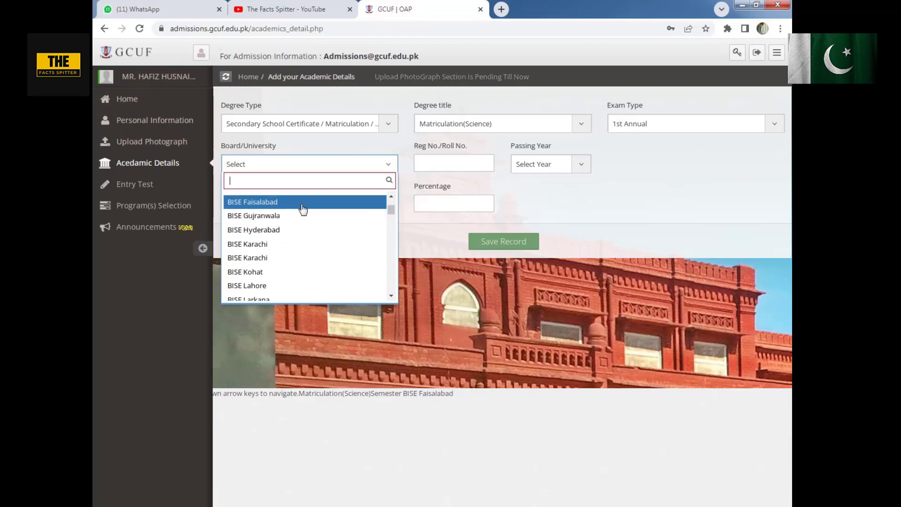
pyautogui.click(303, 202)
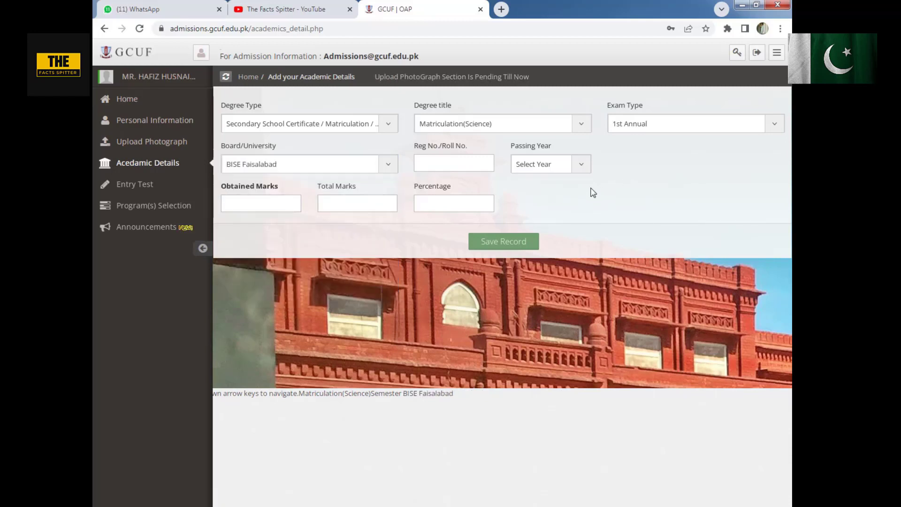
# - Enter the matriculation roll number, passing year 2021, 1080 obtained marks and 1100 total marks, and save the record
pyautogui.click(457, 164)
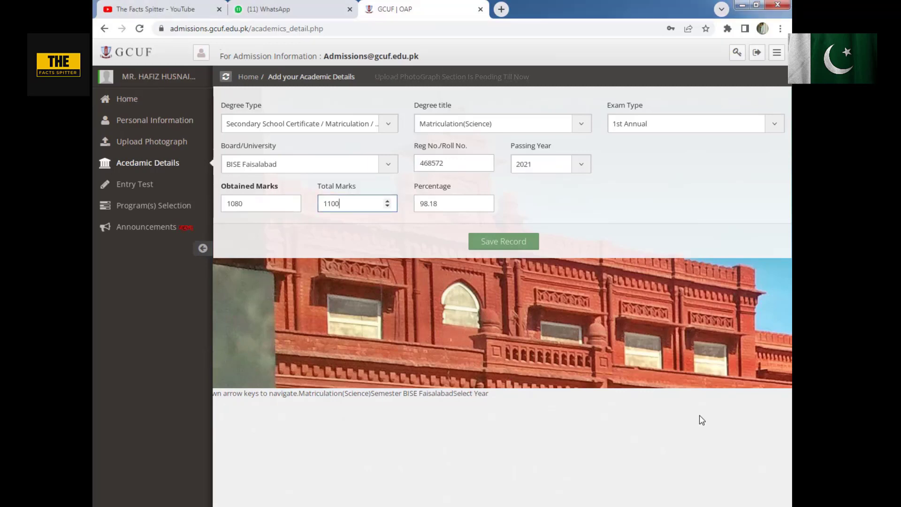
pyautogui.moveTo(437, 148); pyautogui.dragTo(427, 148)
pyautogui.click(449, 149)
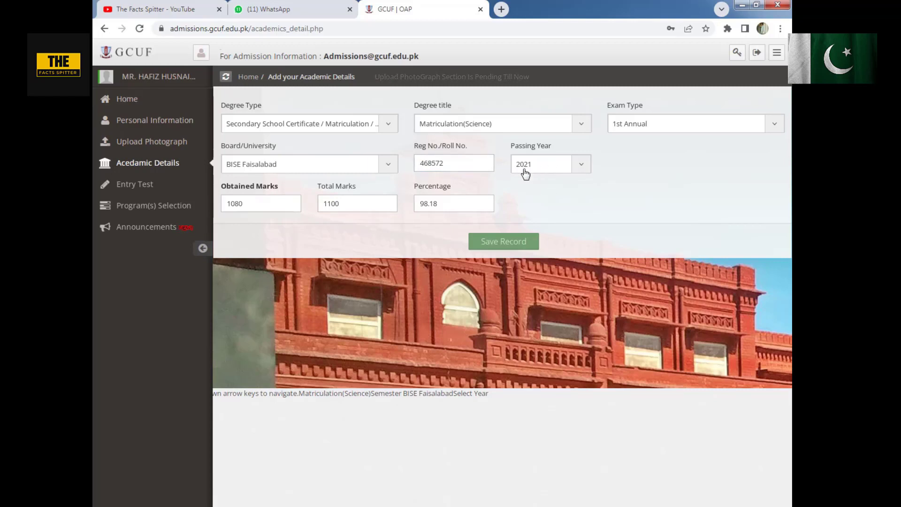
pyautogui.click(276, 208)
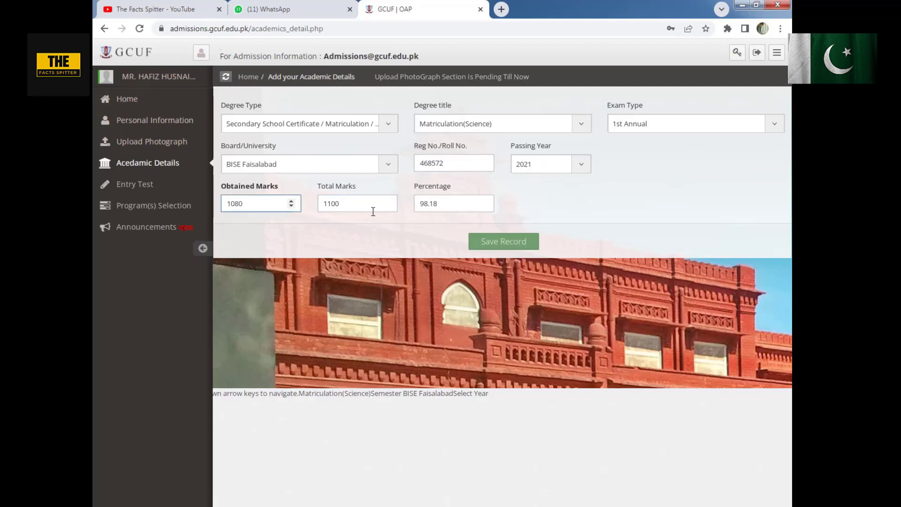
pyautogui.click(373, 211)
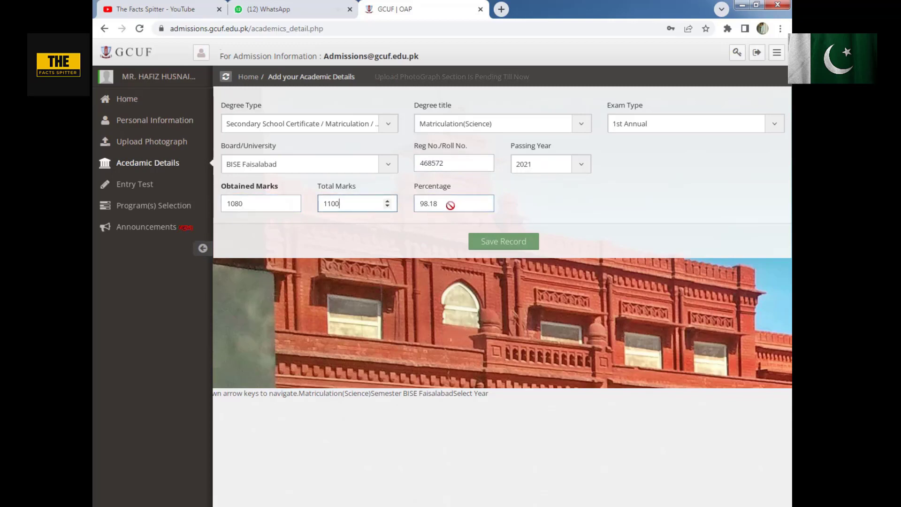
pyautogui.click(505, 247)
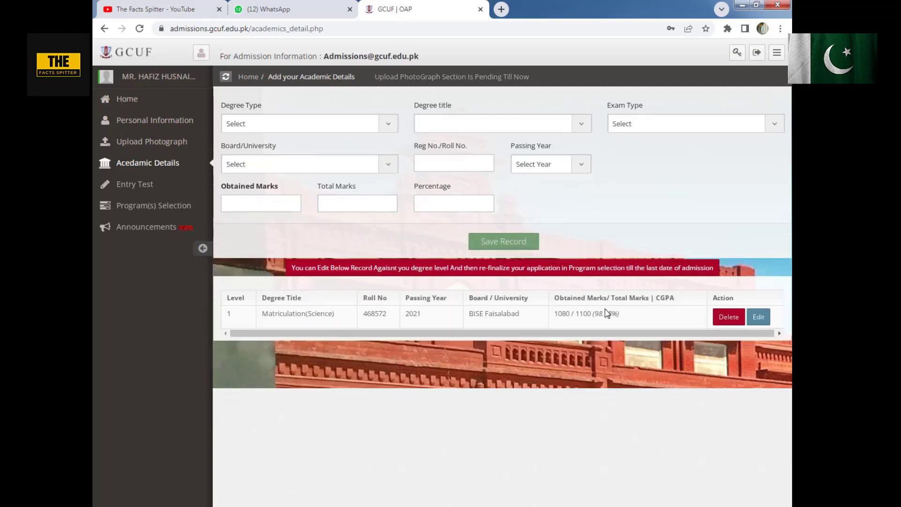
# - Start a second academic record with degree type Higher Secondary School Certificate/Intermediate/A-Leval and degree title Fsc(Pre-Medical)
pyautogui.click(346, 129)
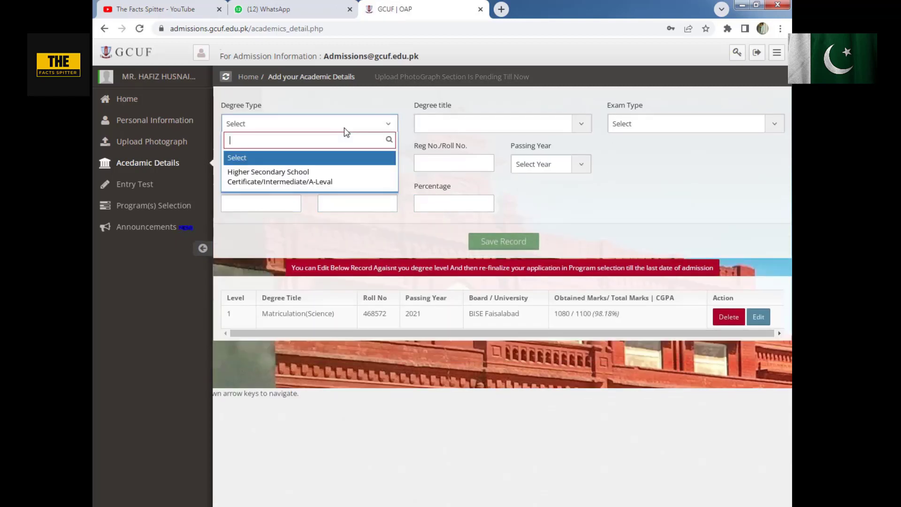
pyautogui.click(302, 182)
pyautogui.click(485, 129)
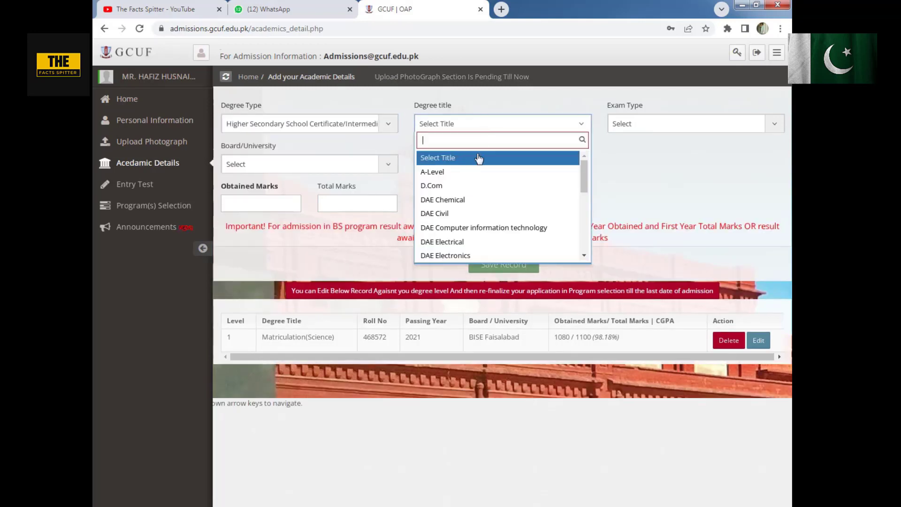
pyautogui.scroll(-3, 483, 193)
pyautogui.scroll(-1, 483, 194)
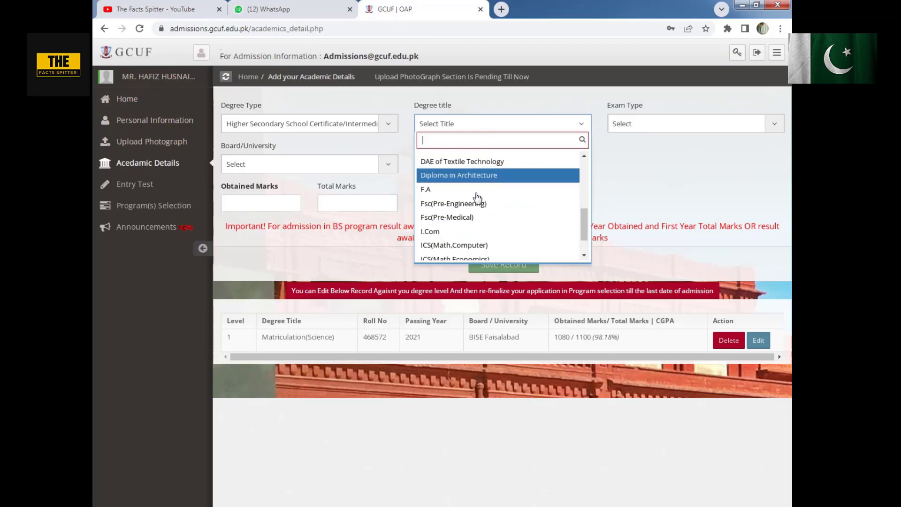
pyautogui.click(452, 218)
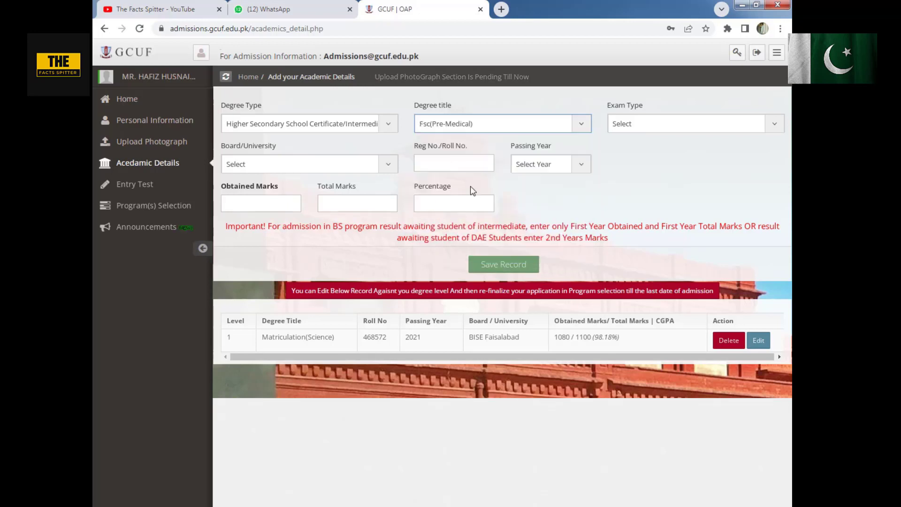
# - Set the intermediate record's exam type to 1st Annual and its board to BISE Faisalabad
pyautogui.click(683, 123)
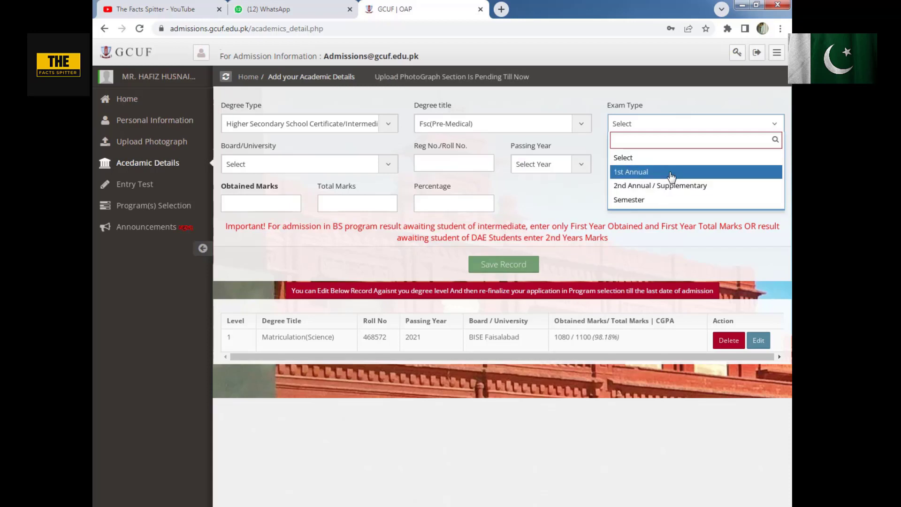
pyautogui.click(671, 175)
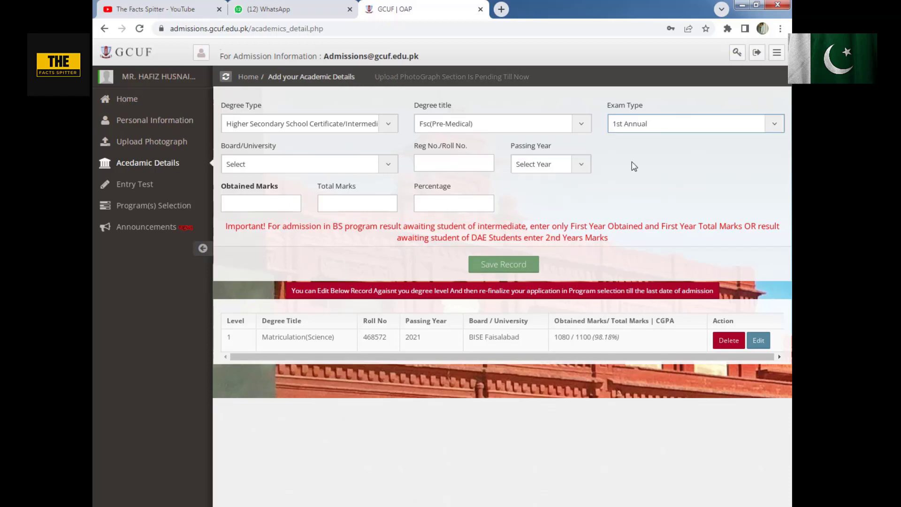
pyautogui.click(640, 126)
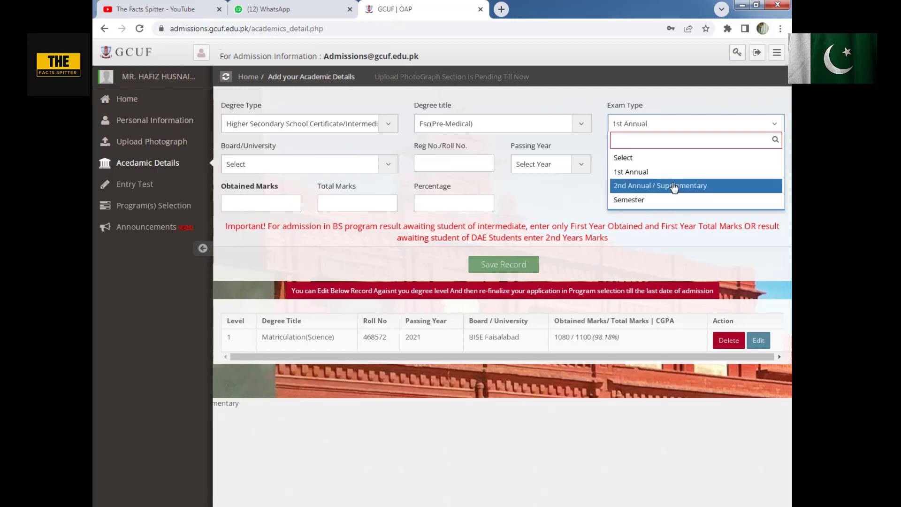
pyautogui.click(641, 173)
pyautogui.click(290, 168)
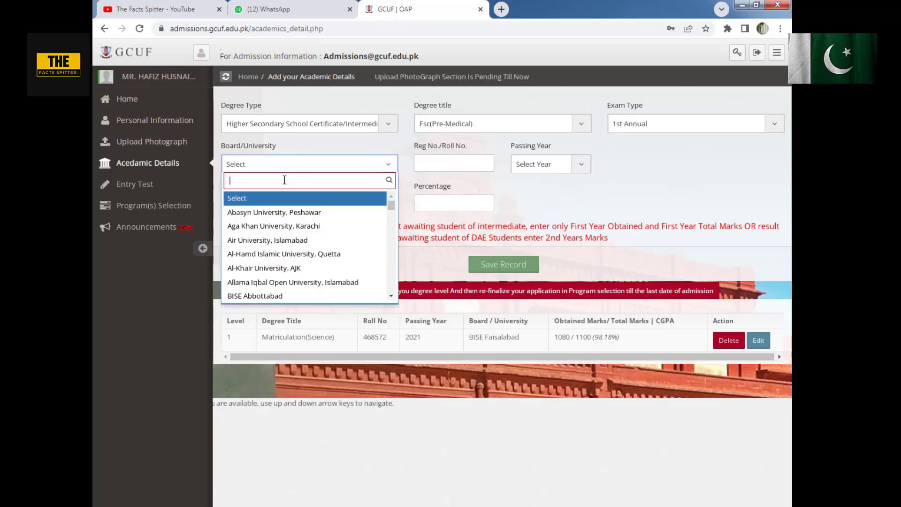
pyautogui.scroll(-4, 291, 237)
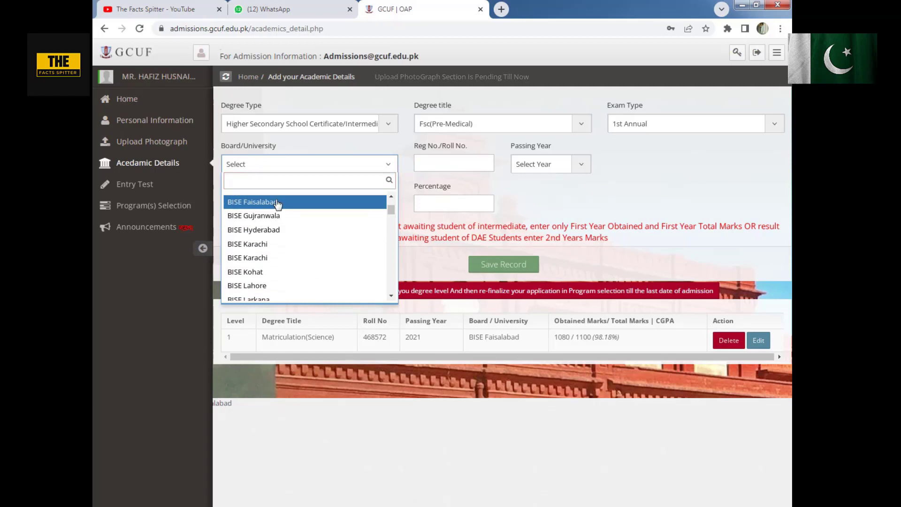
pyautogui.click(280, 202)
# - Enter the intermediate roll number, passing year 2022, 354 obtained marks and 505 total marks, and save the record
pyautogui.click(439, 166)
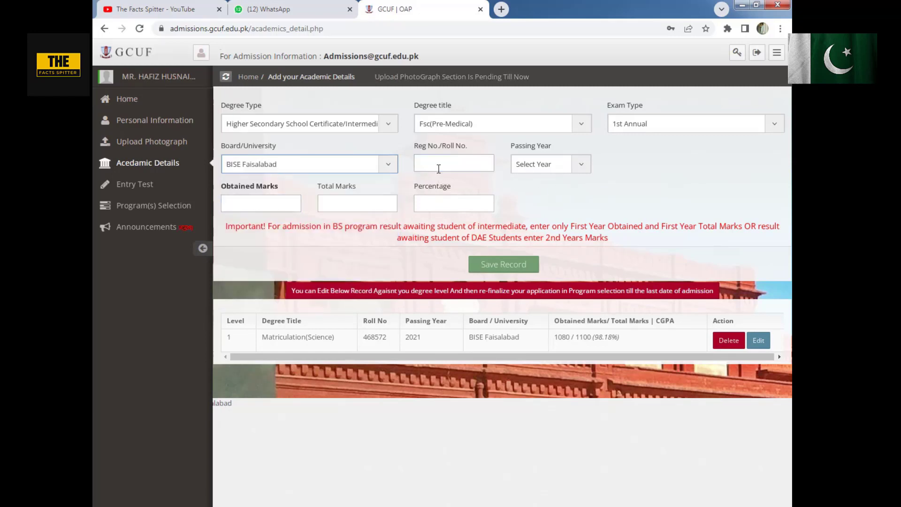
pyautogui.click(573, 164)
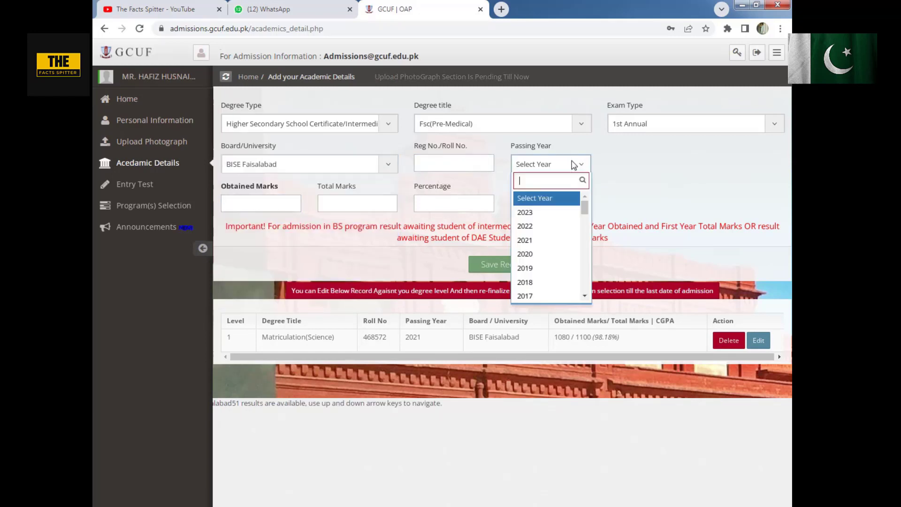
pyautogui.click(536, 230)
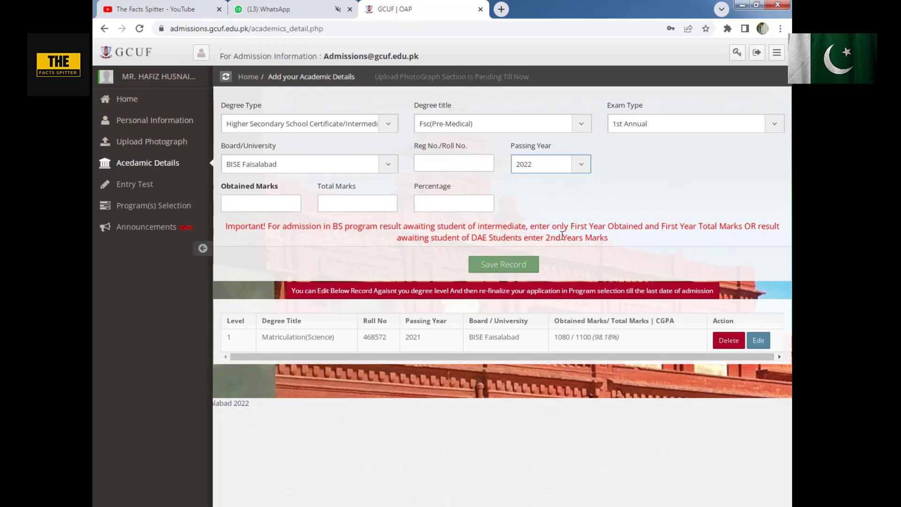
pyautogui.click(266, 202)
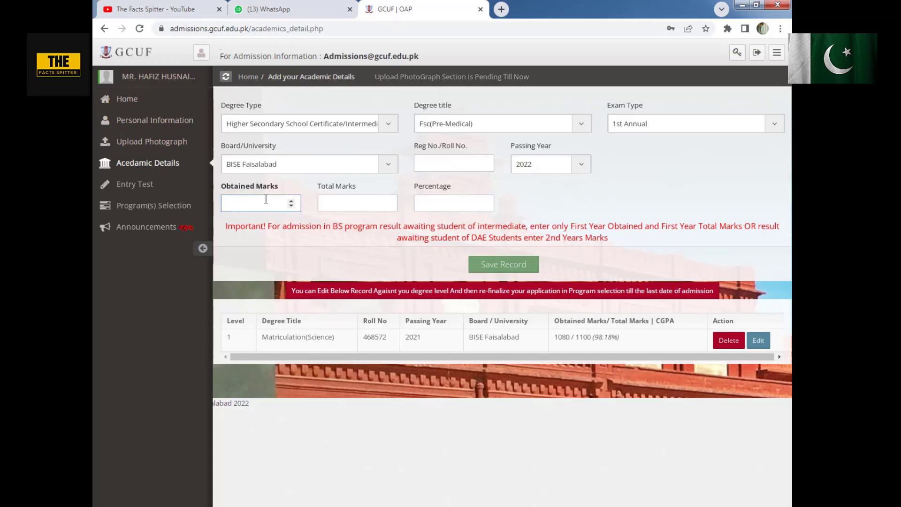
pyautogui.click(338, 202)
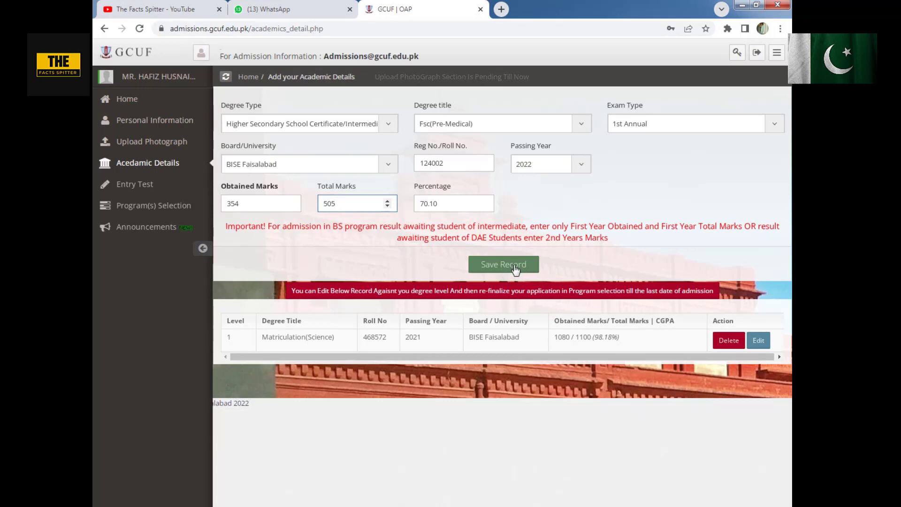
pyautogui.click(514, 267)
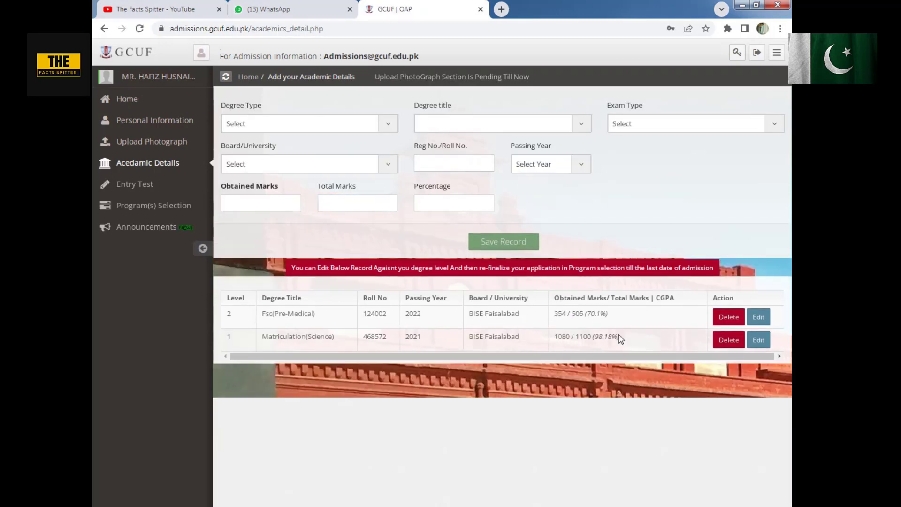
# - Open the Entry Test section, dismiss its instructions and choose ECAT as the test name
pyautogui.click(145, 188)
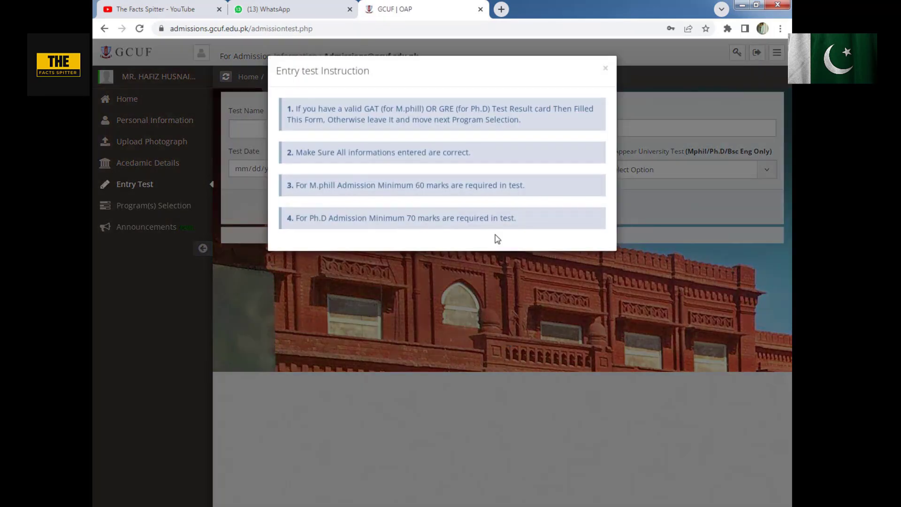
pyautogui.click(605, 69)
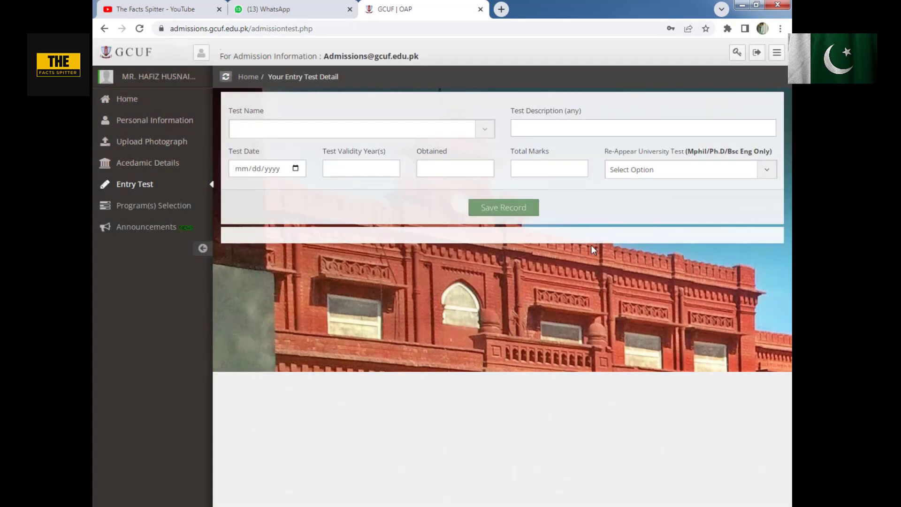
pyautogui.click(321, 130)
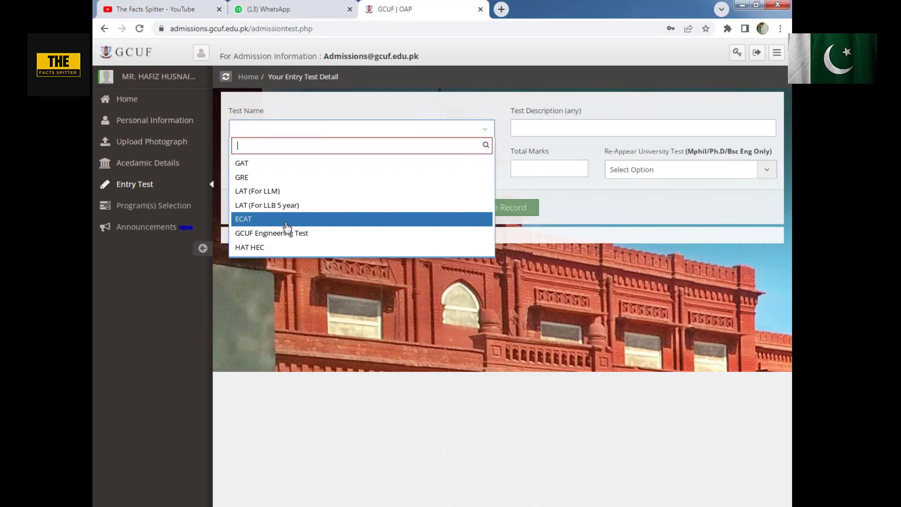
pyautogui.click(257, 219)
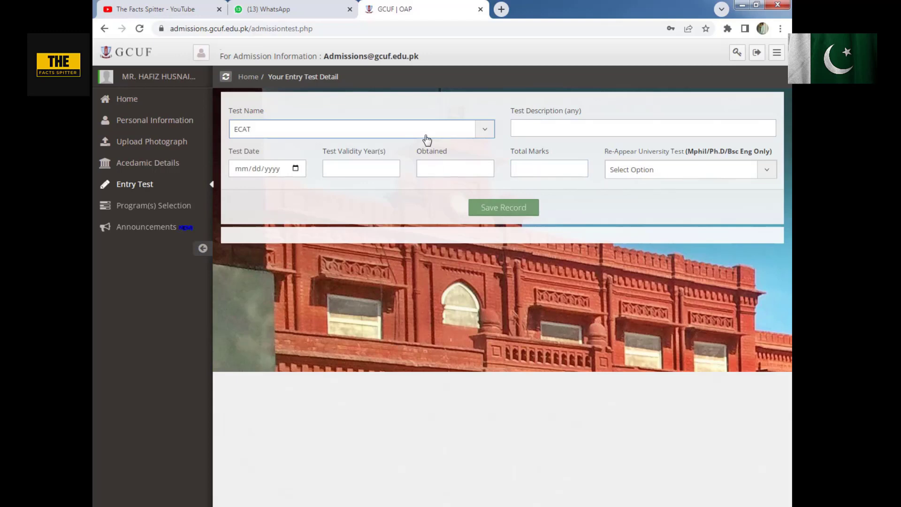
# - Change the entry test name to LAT (For LLB 5 year) and review the other available tests
pyautogui.click(408, 135)
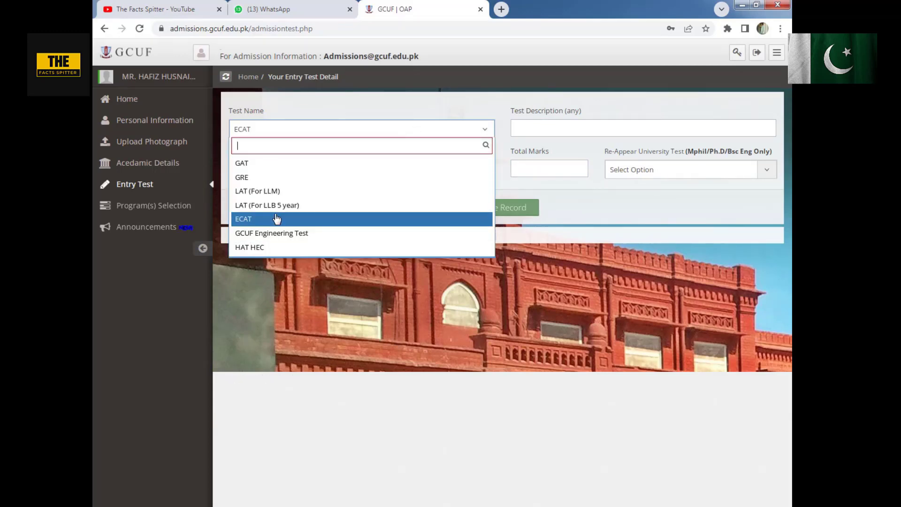
pyautogui.click(292, 210)
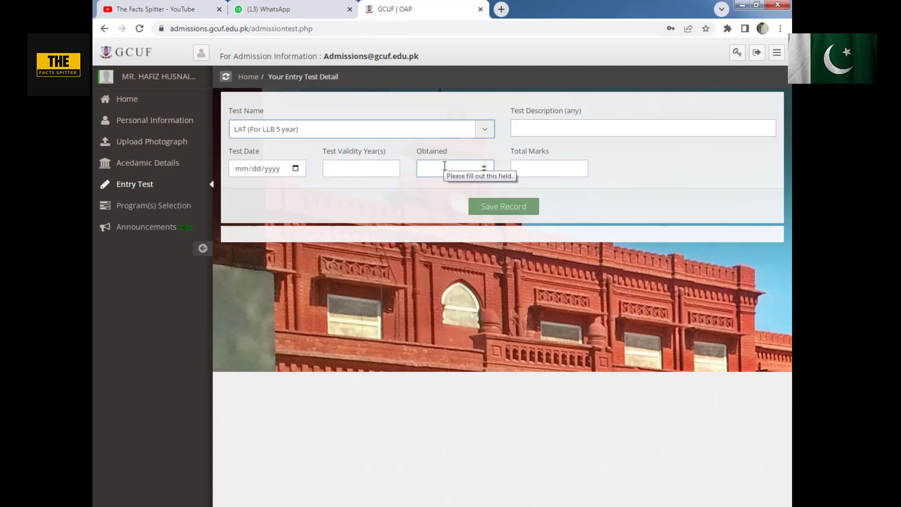
pyautogui.click(364, 135)
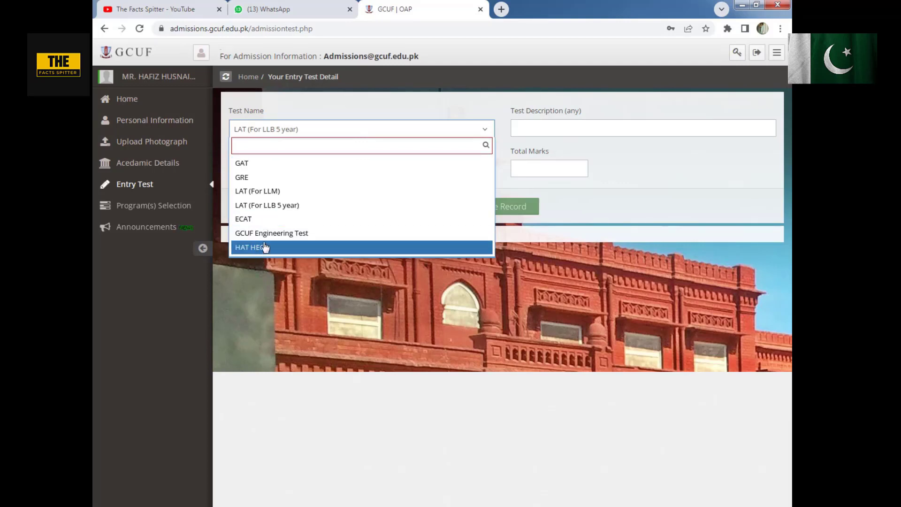
pyautogui.click(291, 115)
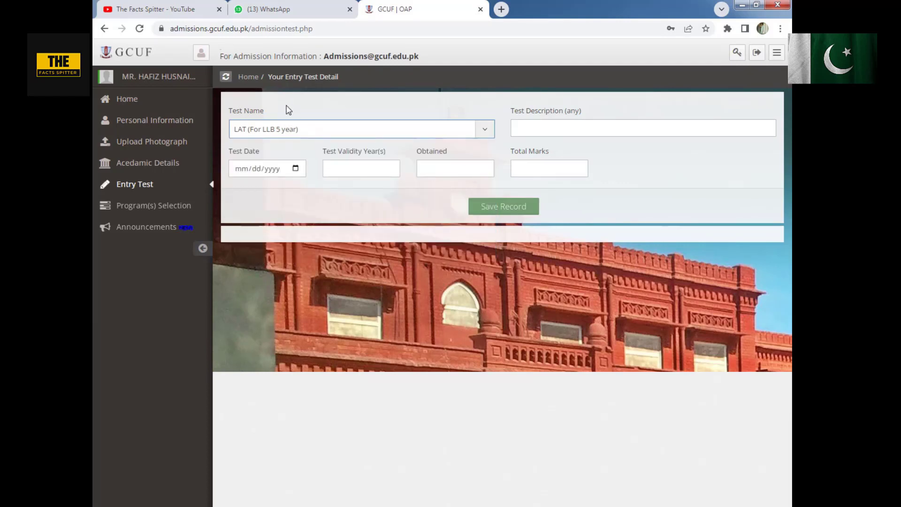
pyautogui.click(405, 138)
# - Open the Program(s) Selection section and choose Main Campus with the BS / BBA 1st Semester level
pyautogui.click(159, 205)
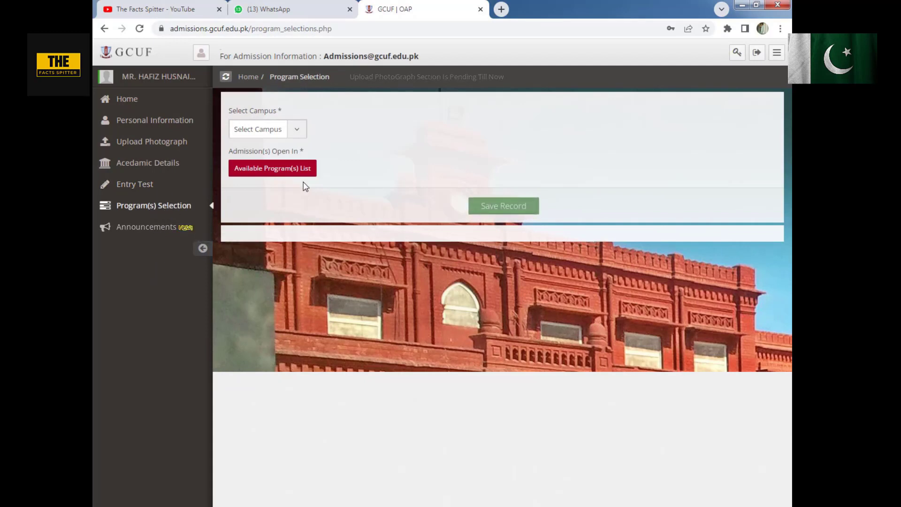
pyautogui.click(286, 133)
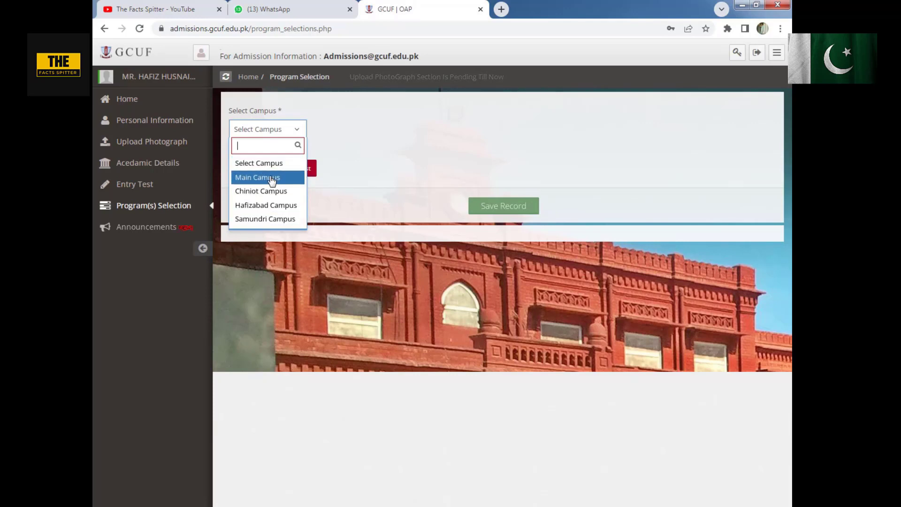
pyautogui.click(271, 179)
pyautogui.click(385, 132)
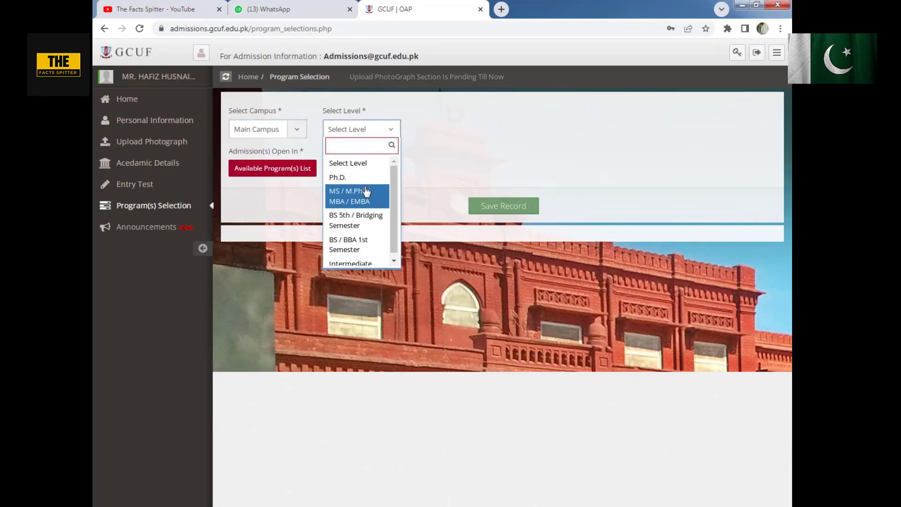
pyautogui.scroll(-1, 364, 240)
pyautogui.click(365, 240)
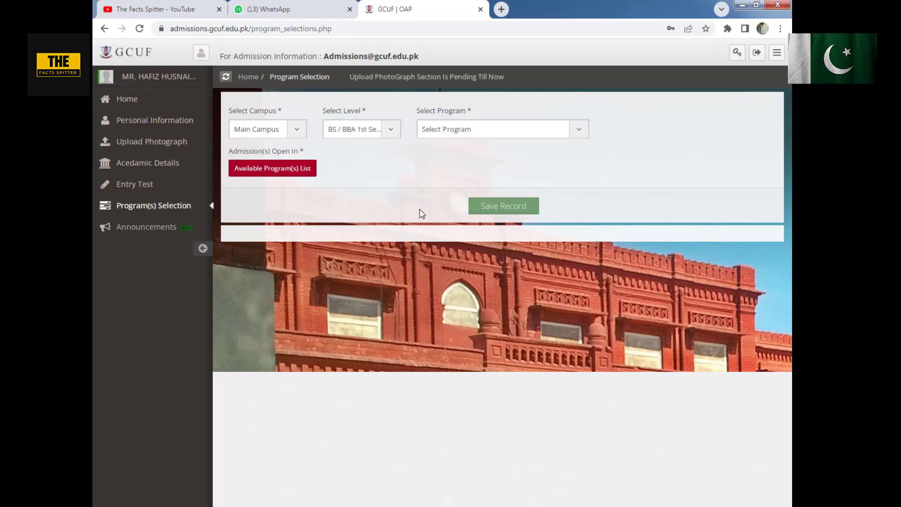
# - Choose the Pharm - D (5 Year Programme) program and set its quota option to Apply Open Merit
pyautogui.click(517, 133)
pyautogui.scroll(-8, 508, 225)
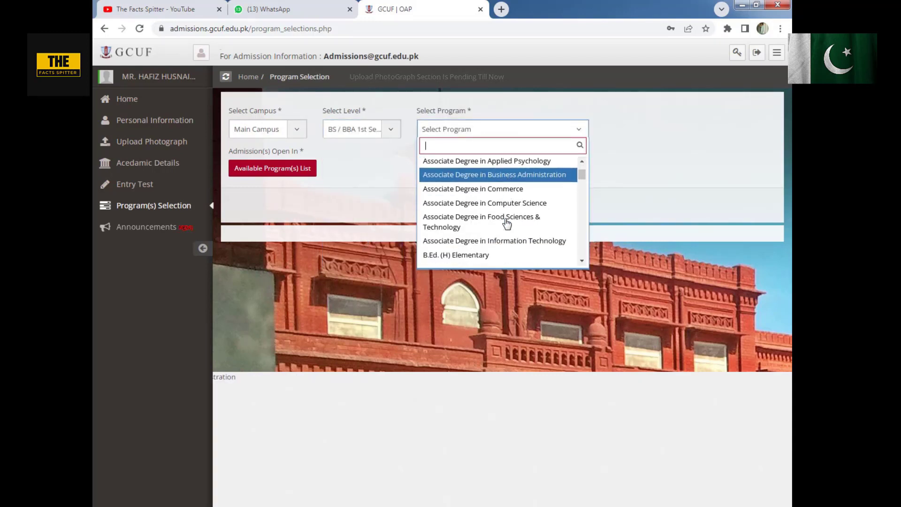
pyautogui.scroll(-20, 507, 224)
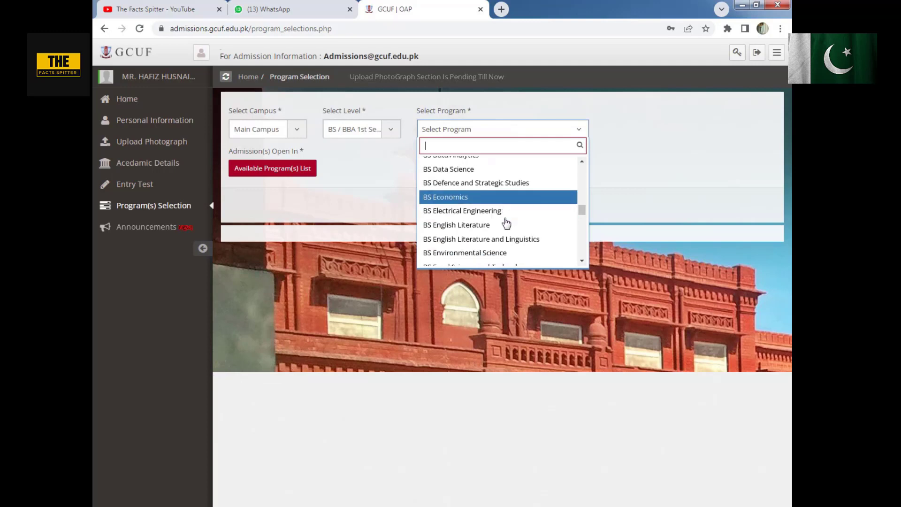
pyautogui.scroll(-3, 506, 224)
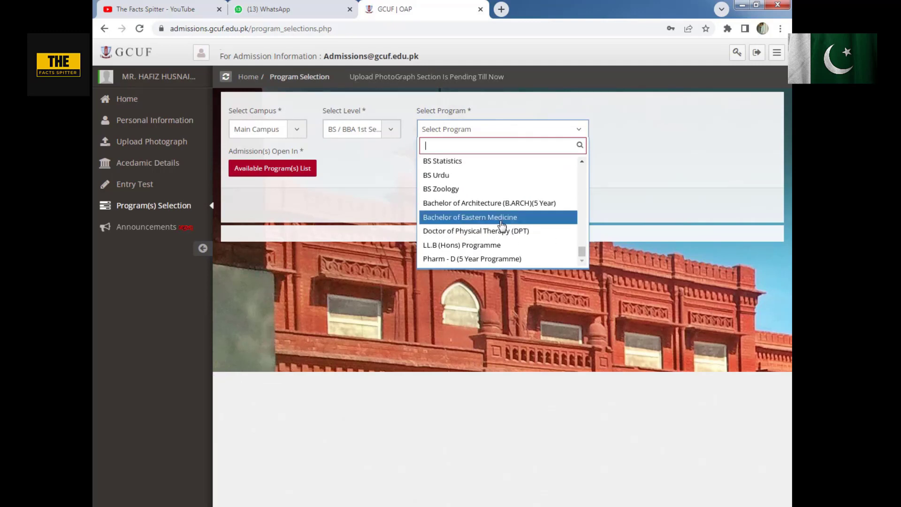
pyautogui.click(495, 258)
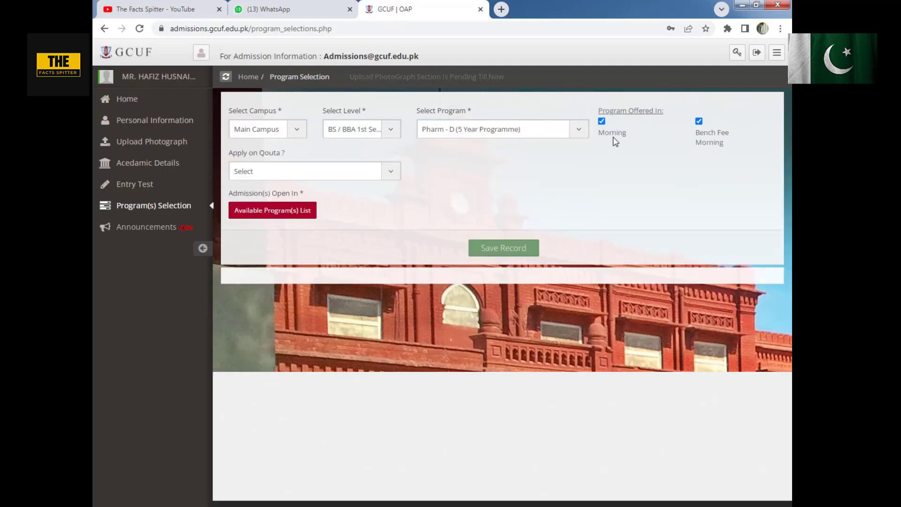
pyautogui.click(333, 173)
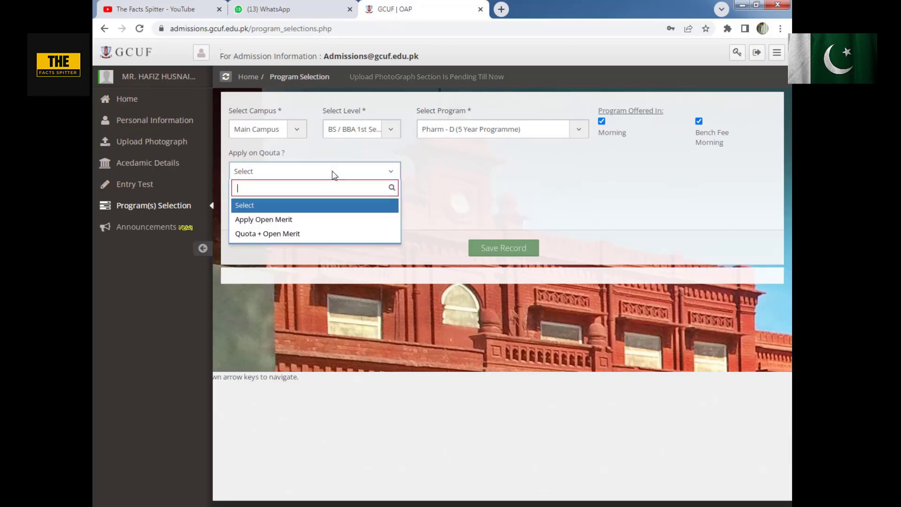
pyautogui.click(307, 220)
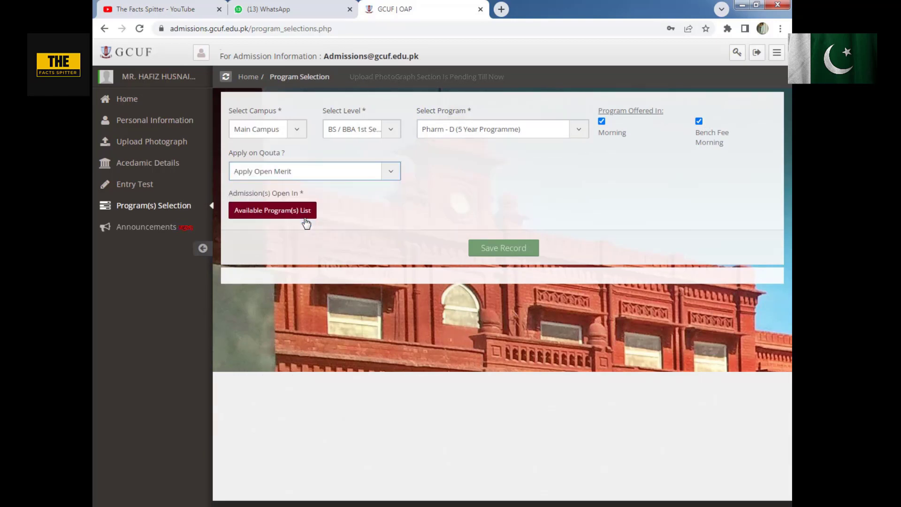
# - Switch the quota option to Quota + Open Merit and examine the quota categories offered for Punjab
pyautogui.click(367, 170)
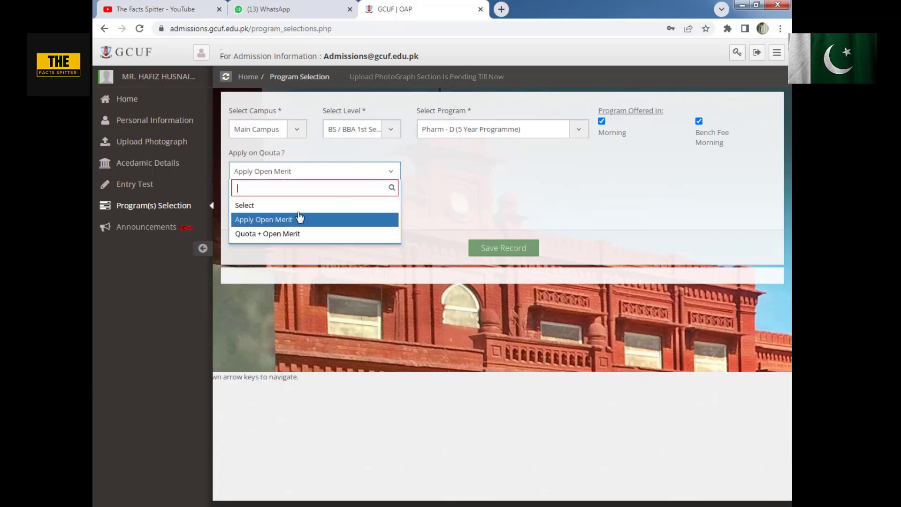
pyautogui.click(256, 234)
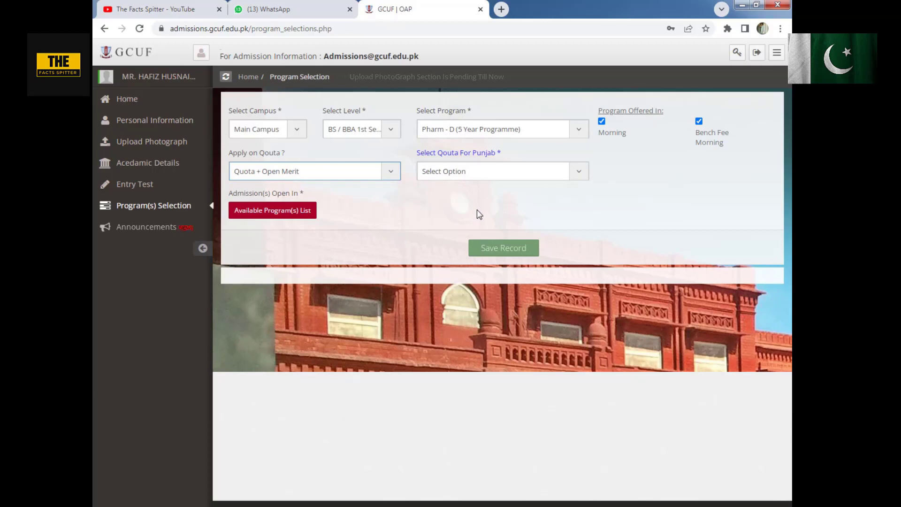
pyautogui.click(501, 172)
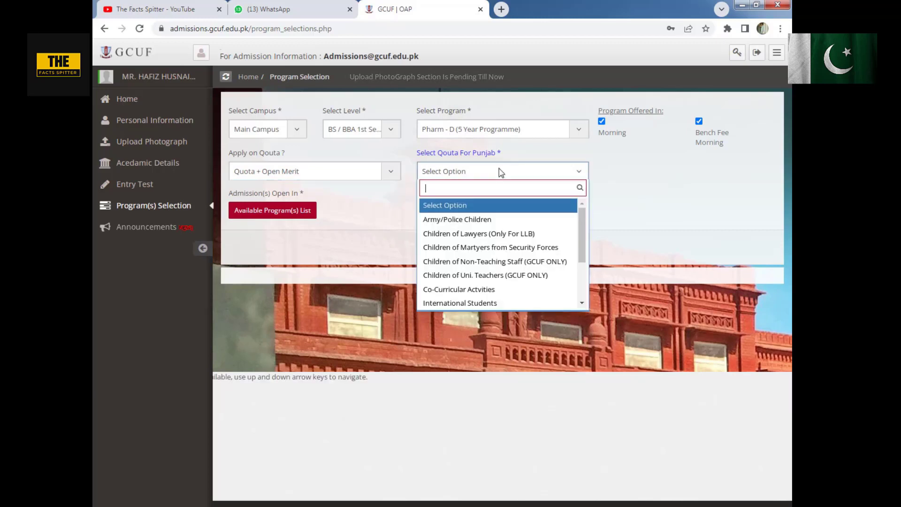
pyautogui.scroll(-2, 530, 232)
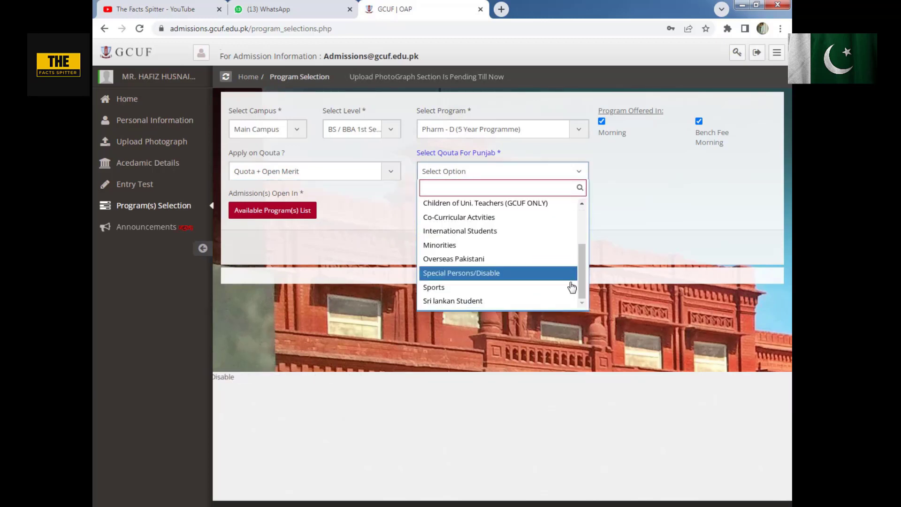
pyautogui.moveTo(580, 275); pyautogui.dragTo(556, 247)
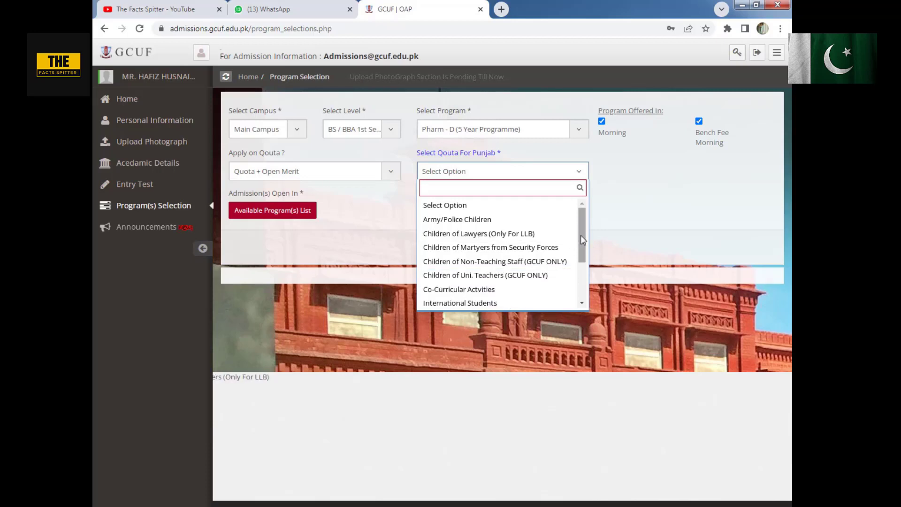
pyautogui.moveTo(581, 235); pyautogui.dragTo(579, 257)
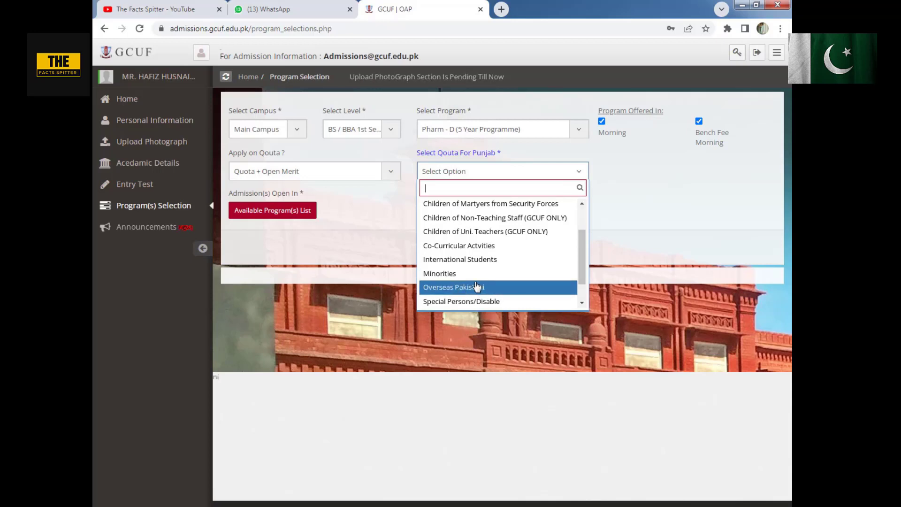
pyautogui.scroll(-1, 477, 286)
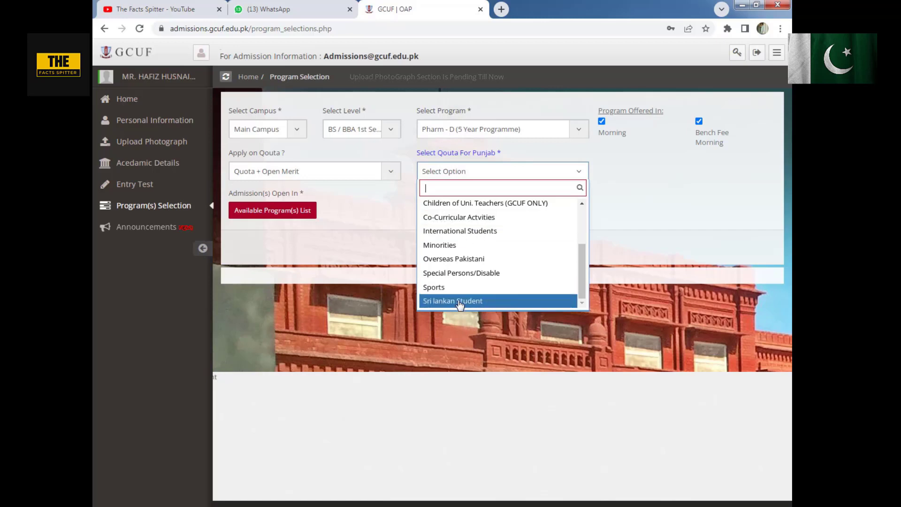
pyautogui.click(642, 196)
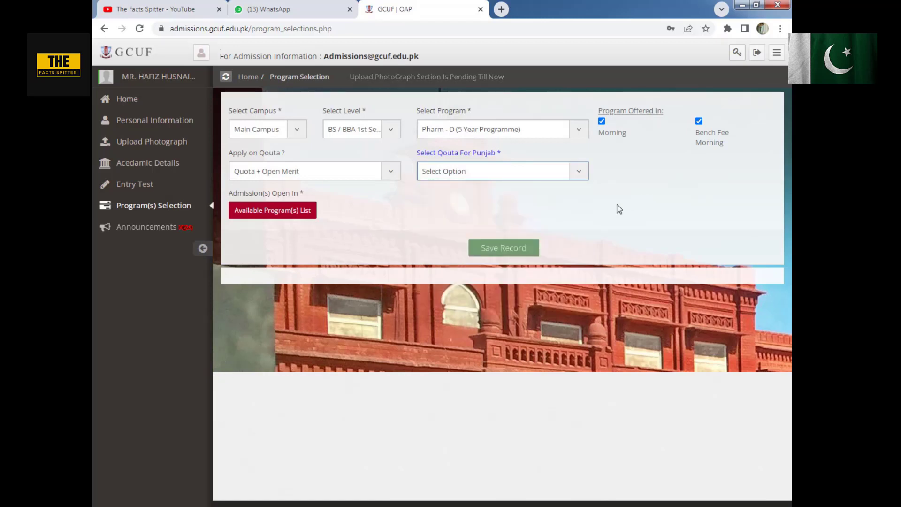
# - Set the quota option back to Apply Open Merit and save the Pharm - D program selection
pyautogui.click(374, 170)
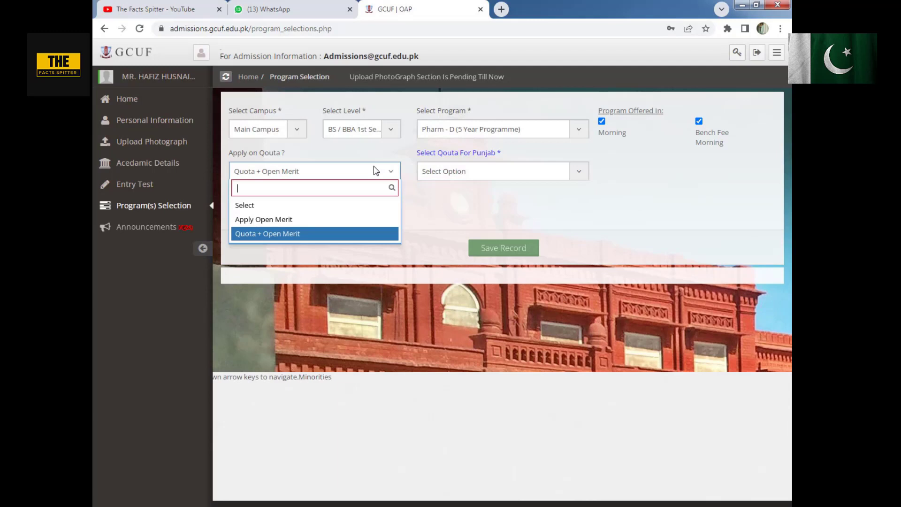
pyautogui.click(311, 220)
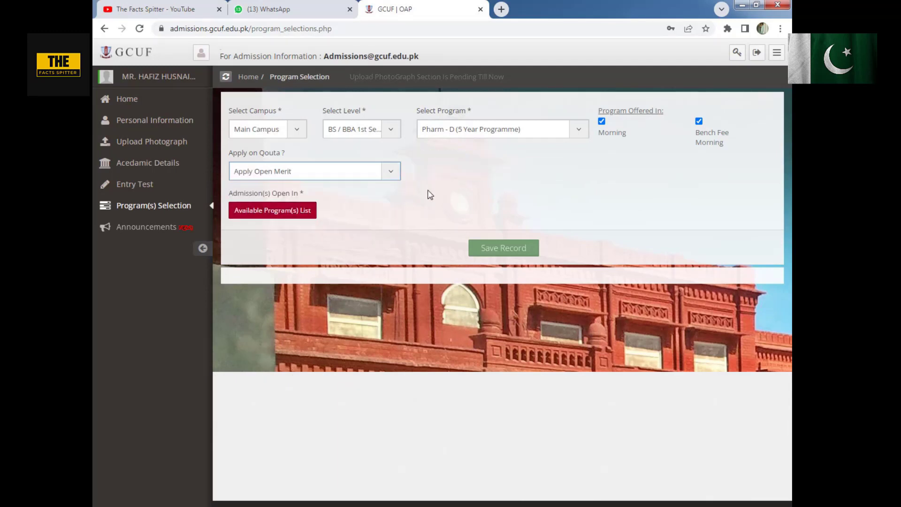
pyautogui.click(518, 252)
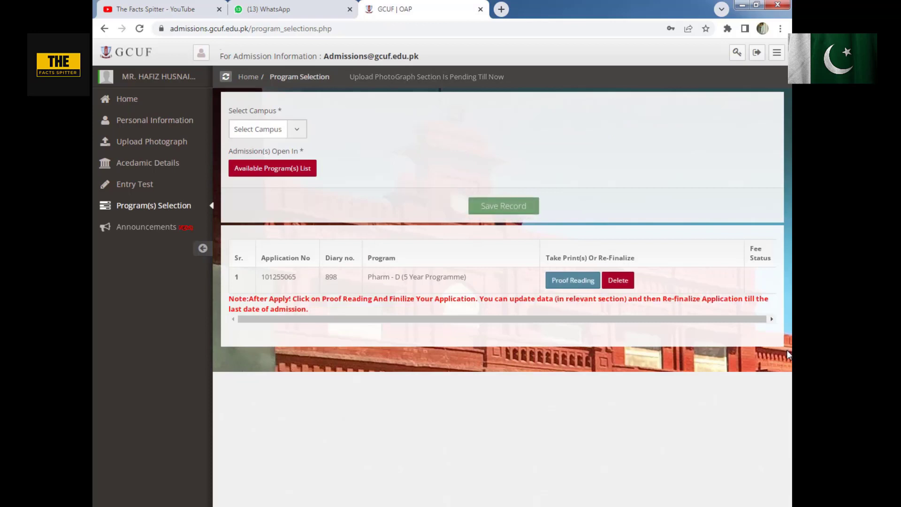
pyautogui.click(292, 136)
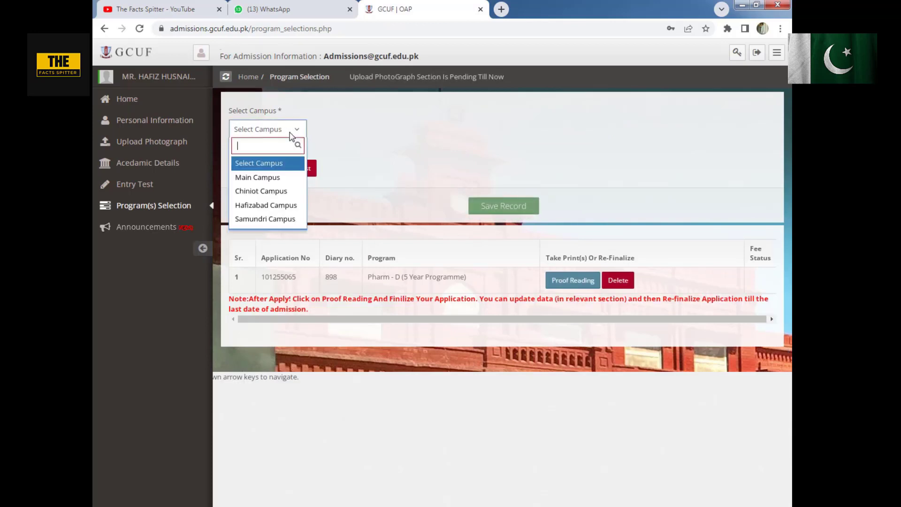
pyautogui.click(292, 134)
pyautogui.click(290, 135)
pyautogui.click(254, 177)
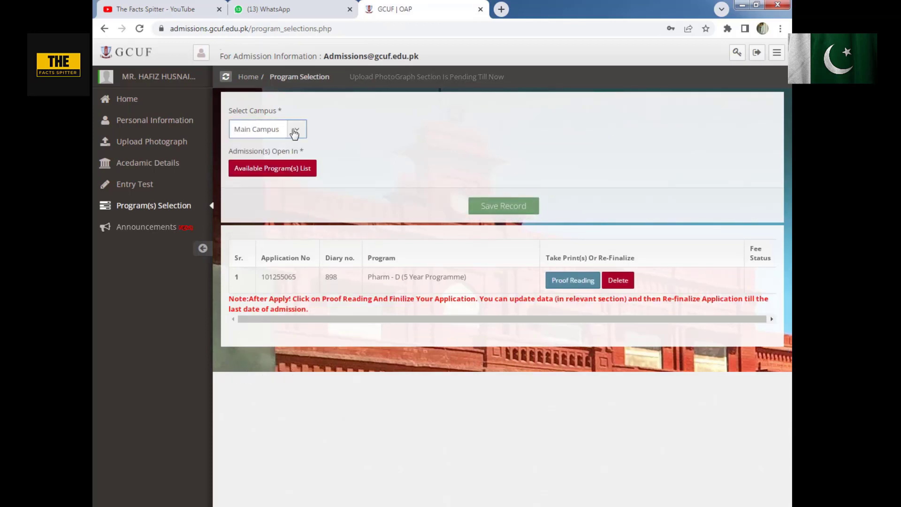
pyautogui.click(388, 133)
pyautogui.click(388, 132)
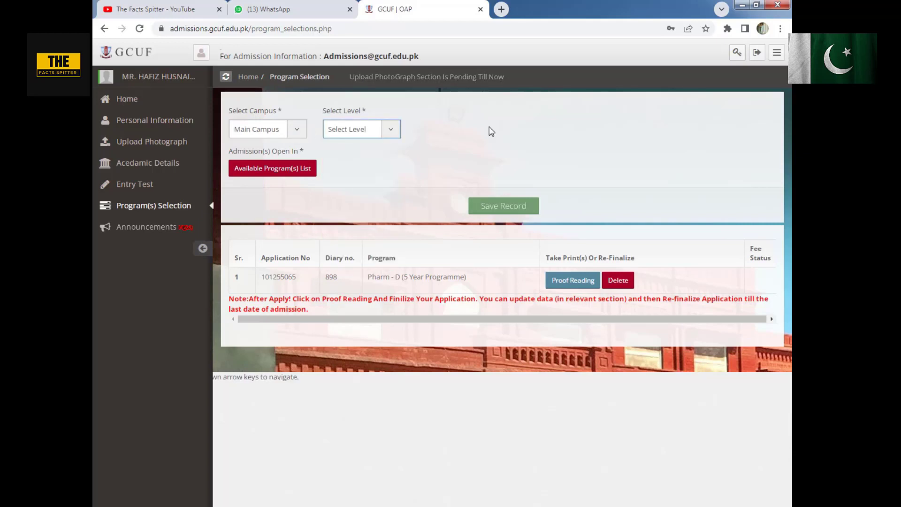
# - Review the Pharm - D application's proof reading page and the finalization note in the program selection section
pyautogui.click(580, 281)
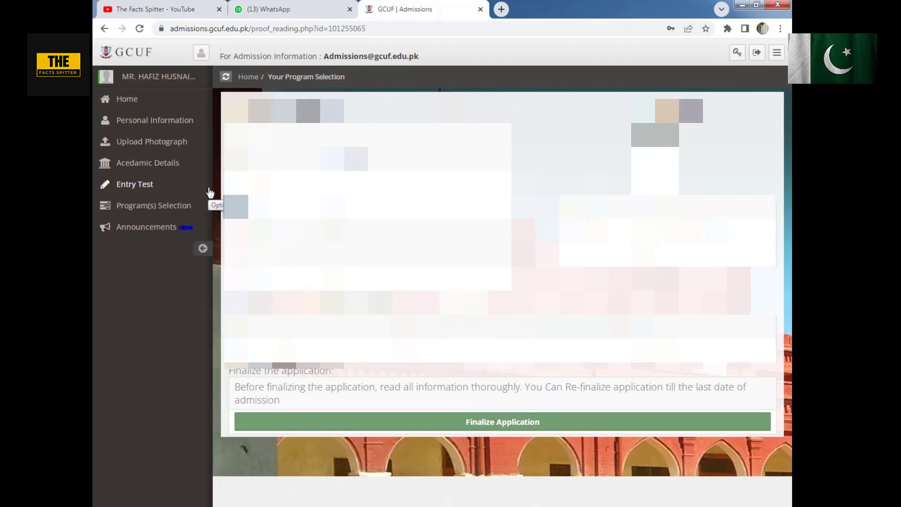
pyautogui.click(116, 205)
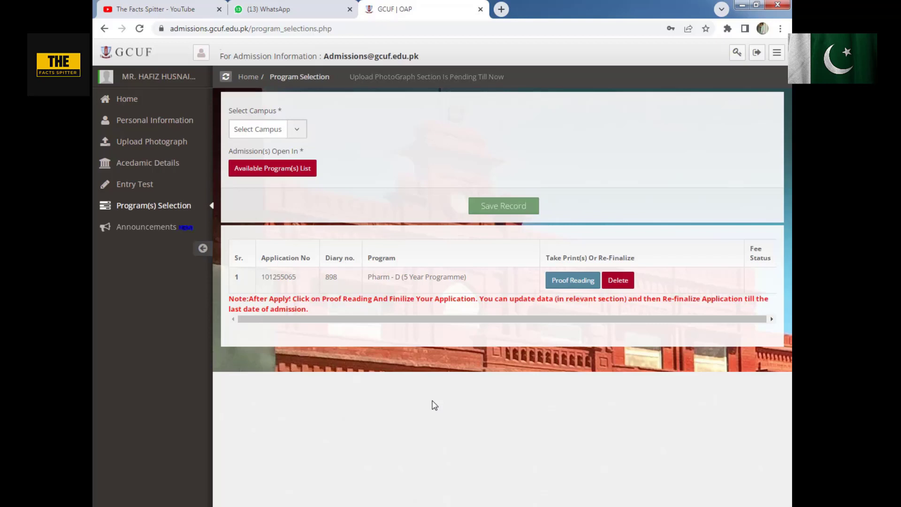
pyautogui.moveTo(417, 318); pyautogui.dragTo(423, 322)
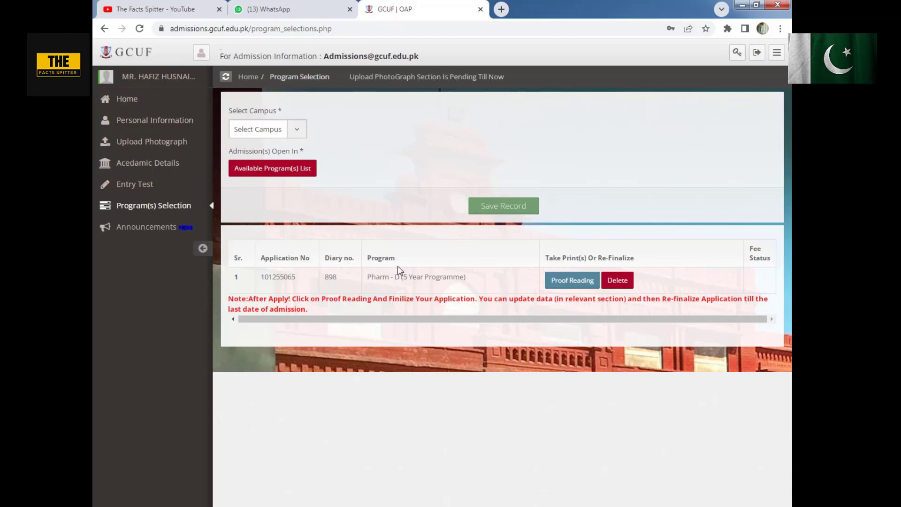
pyautogui.moveTo(389, 277); pyautogui.dragTo(432, 276)
pyautogui.click(429, 275)
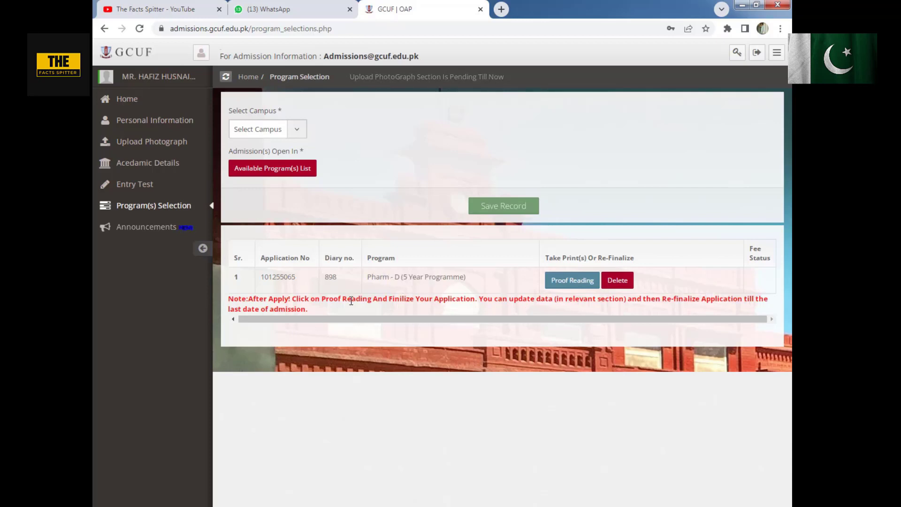
pyautogui.moveTo(348, 300); pyautogui.dragTo(372, 306)
pyautogui.click(379, 303)
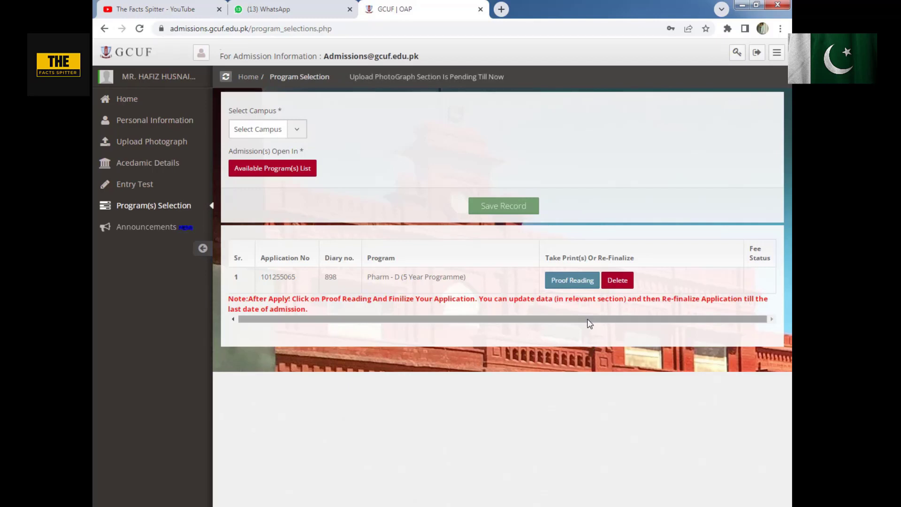
# - Open the Announcements section and read the notice to applicants about correcting and re-finalizing applications
pyautogui.click(150, 227)
pyautogui.moveTo(382, 171); pyautogui.dragTo(418, 170)
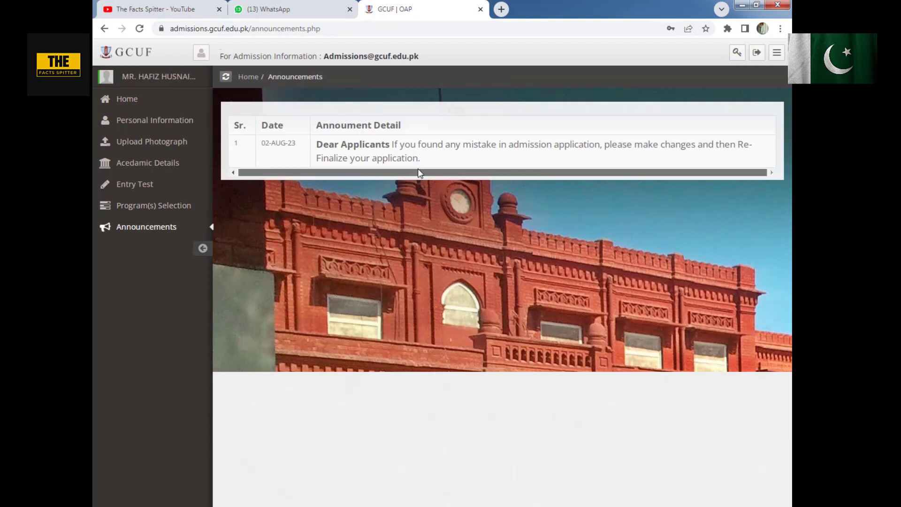
pyautogui.moveTo(475, 145); pyautogui.dragTo(657, 149)
pyautogui.click(656, 148)
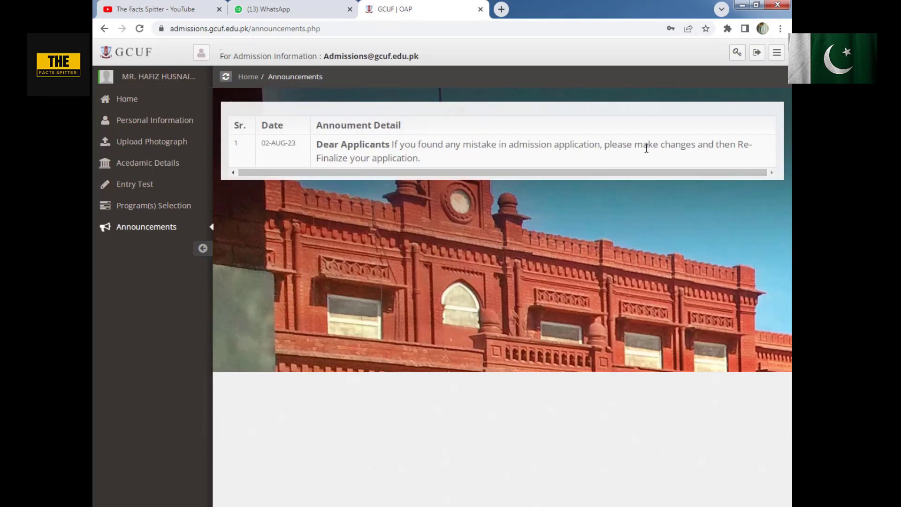
# - Go through the announcement's wording on correcting mistakes and re-finalizing the application
pyautogui.moveTo(343, 146); pyautogui.dragTo(406, 146)
pyautogui.click(513, 146)
pyautogui.moveTo(359, 164); pyautogui.dragTo(403, 163)
pyautogui.click(427, 168)
# - Return to the Program(s) Selection section and choose Main Campus for another program application
pyautogui.click(162, 214)
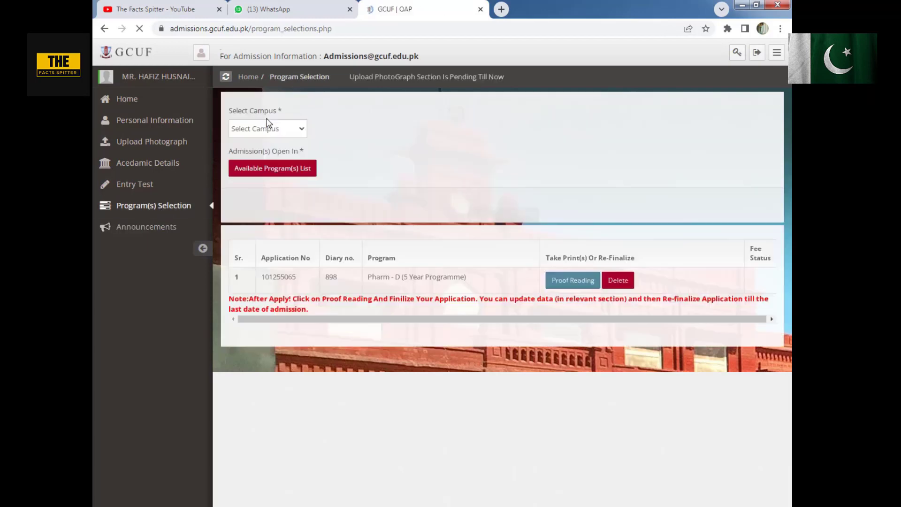
pyautogui.click(266, 128)
pyautogui.click(261, 178)
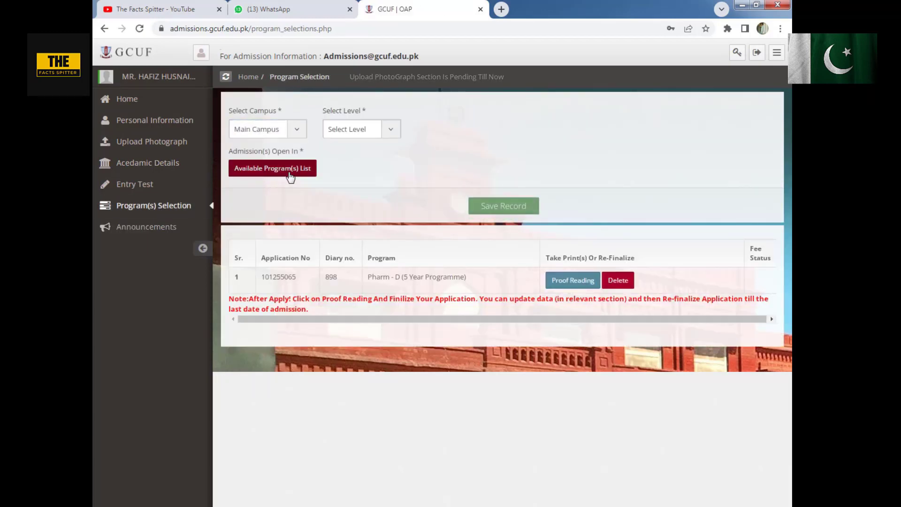
# - Examine the admission criteria list of available programs and go back to the program selection form
pyautogui.click(272, 168)
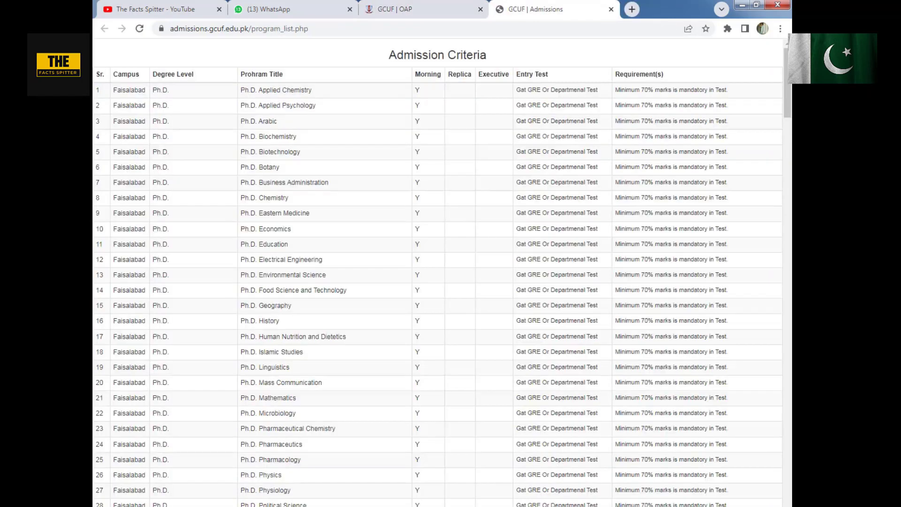
pyautogui.scroll(-20, 601, 269)
pyautogui.scroll(-20, 779, 266)
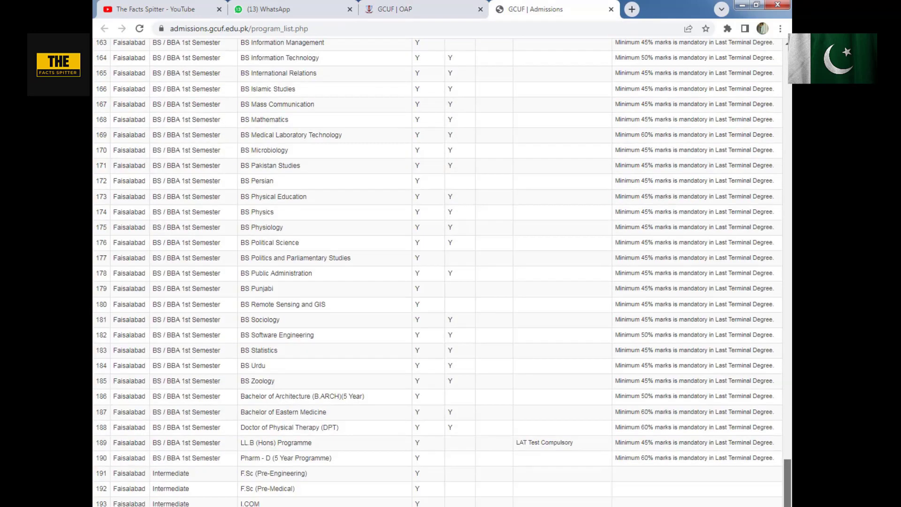
pyautogui.scroll(20, 778, 266)
pyautogui.click(424, 7)
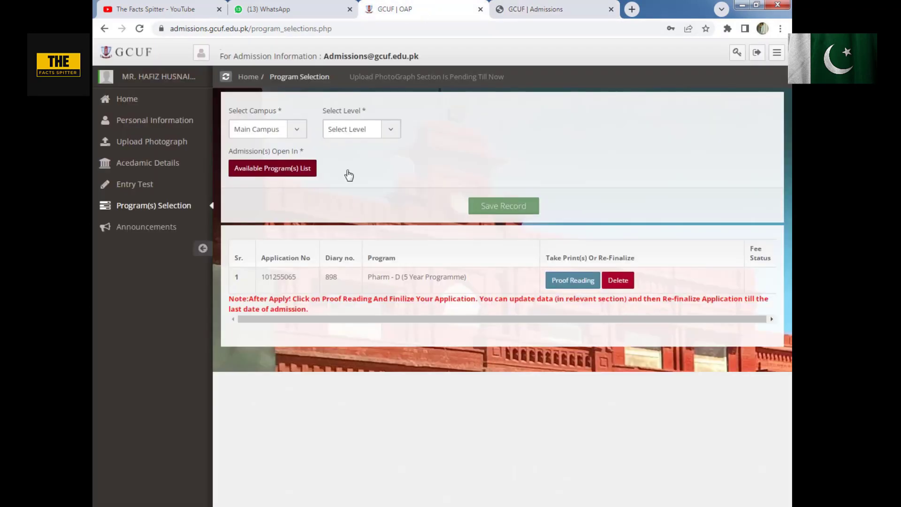
# - Fill in the selection with level BS / BBA 1st Semester, program BS Bio Chemistry and quota option Apply Open Merit
pyautogui.click(352, 131)
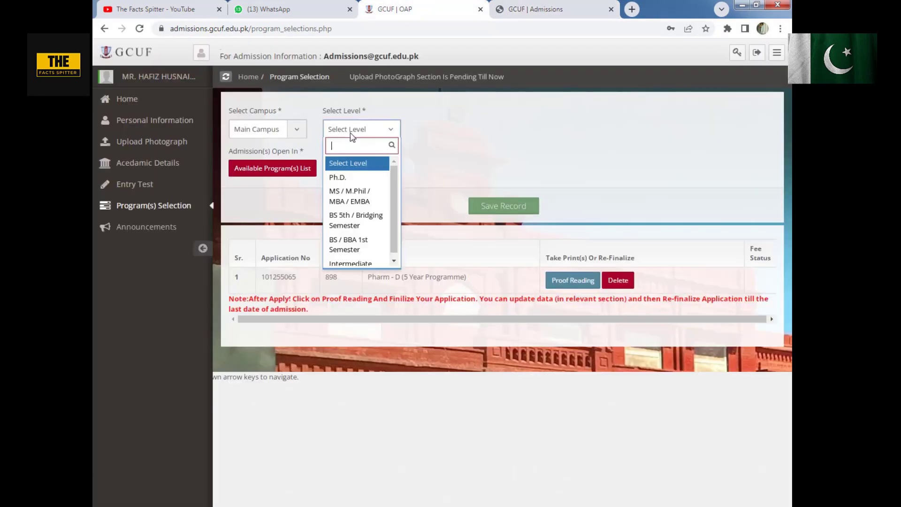
pyautogui.click(351, 249)
pyautogui.click(446, 133)
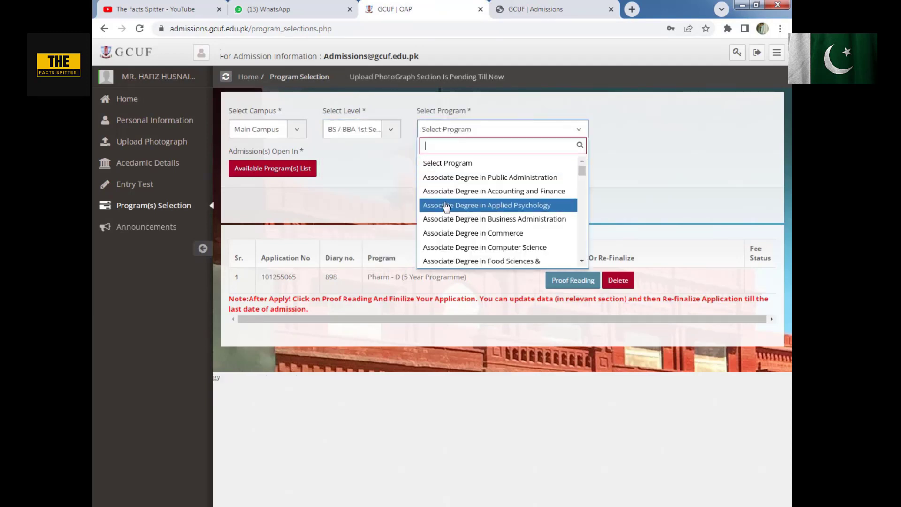
pyautogui.scroll(-5, 471, 212)
pyautogui.click(488, 221)
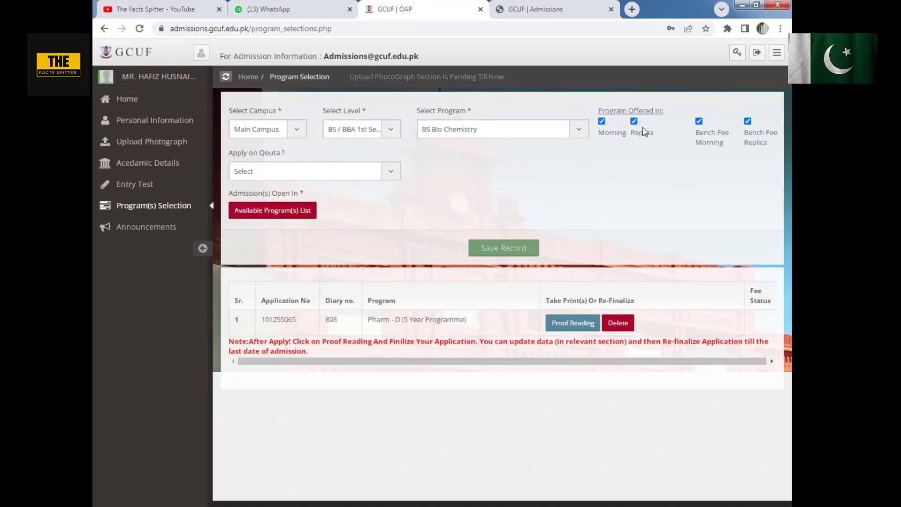
pyautogui.click(328, 172)
pyautogui.click(315, 218)
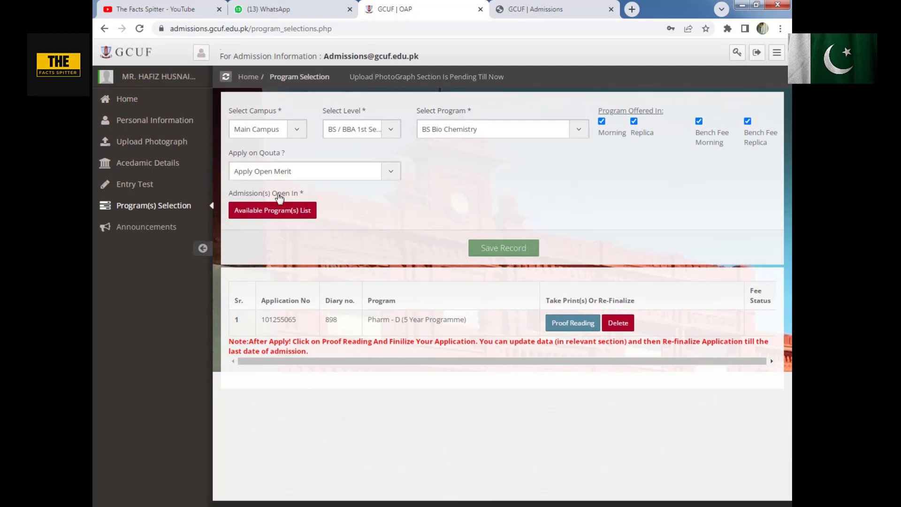